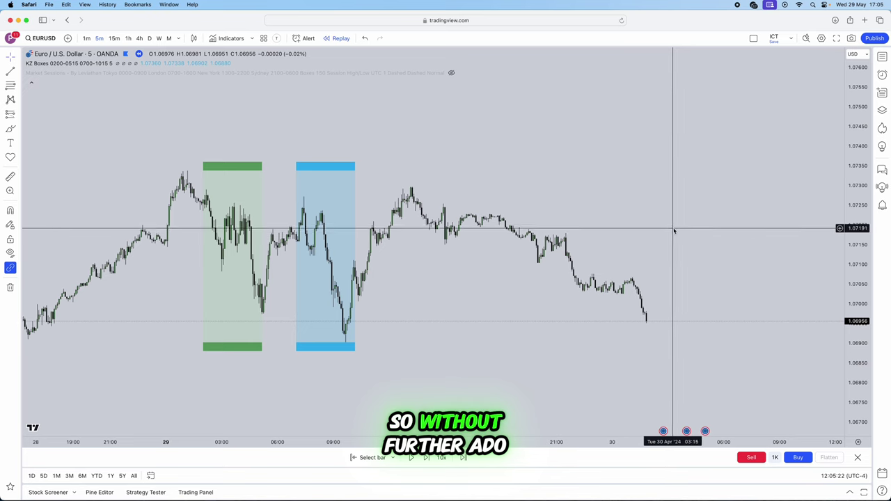
mouse_move(672, 229)
mouse_down()
mouse_move(640, 178)
mouse_move(669, 237)
mouse_up()
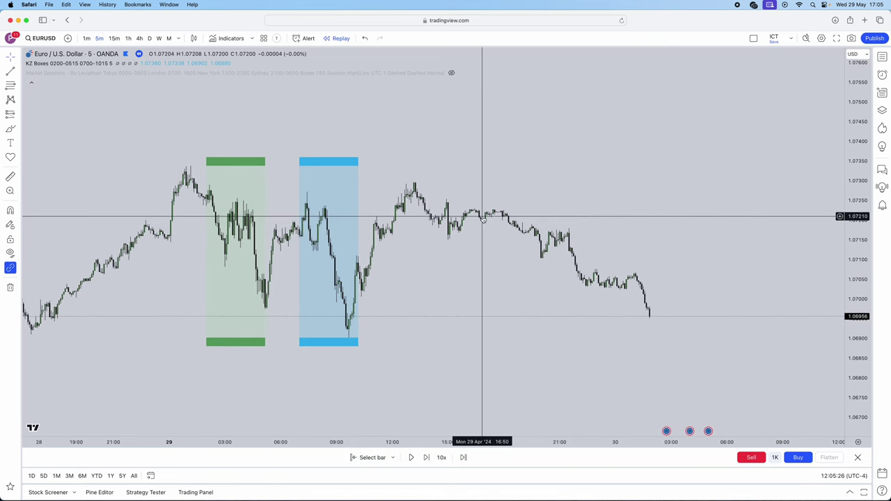
drag(550, 188, 514, 185)
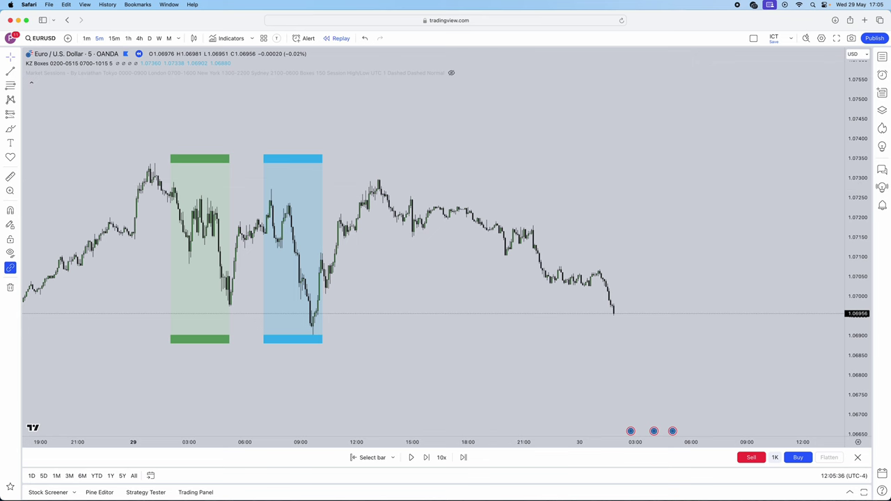
Switch to Telegram and look through the ZMN Trades channel's posts from the newest back to early May.
drag(0, 30, 562, 39)
scroll(525, 199, down, 2)
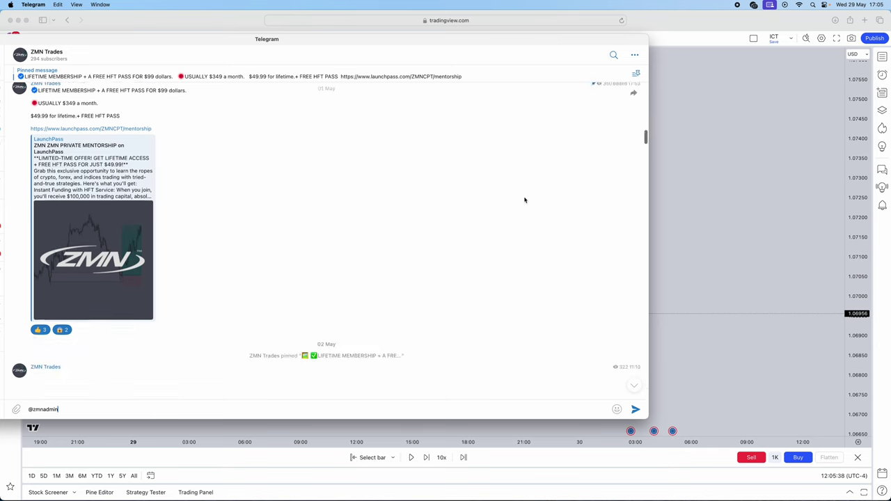
scroll(525, 199, down, 5)
scroll(632, 395, down, 10)
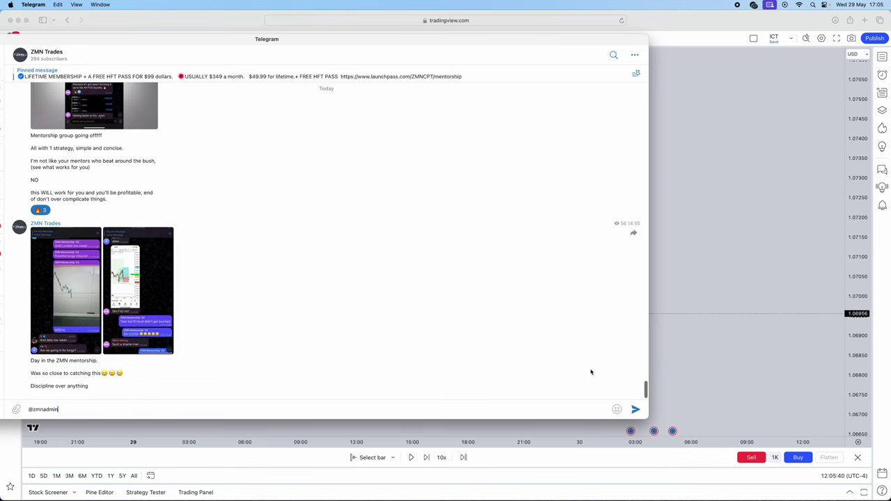
scroll(249, 246, up, 10)
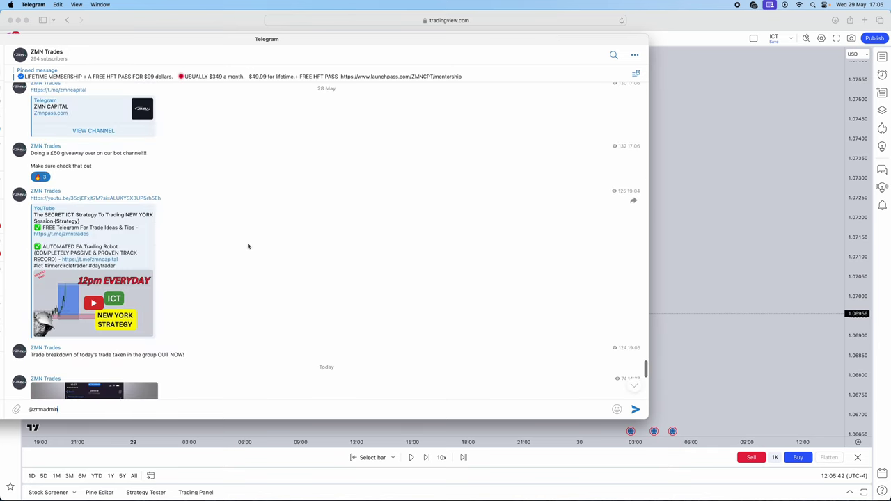
scroll(228, 243, up, 10)
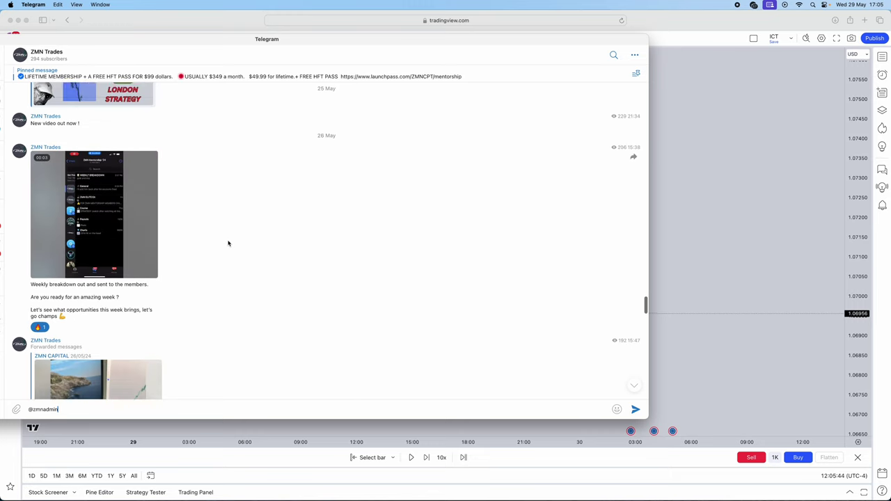
scroll(227, 242, up, 10)
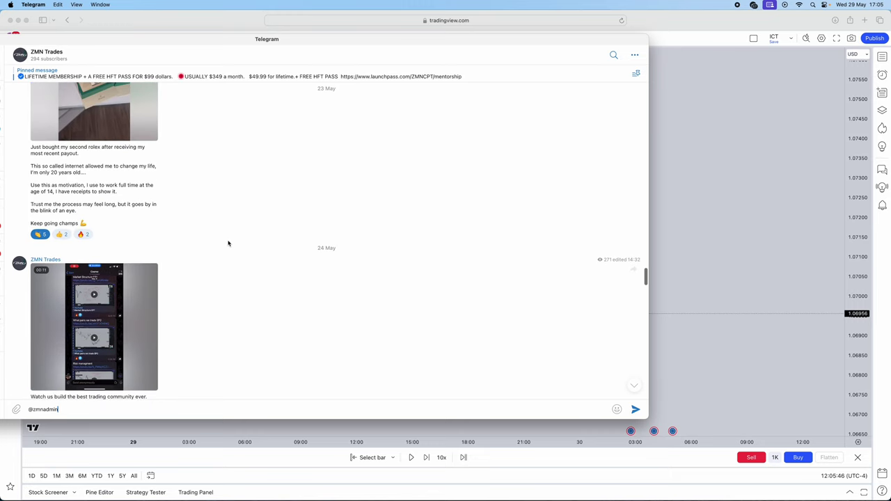
scroll(227, 242, up, 15)
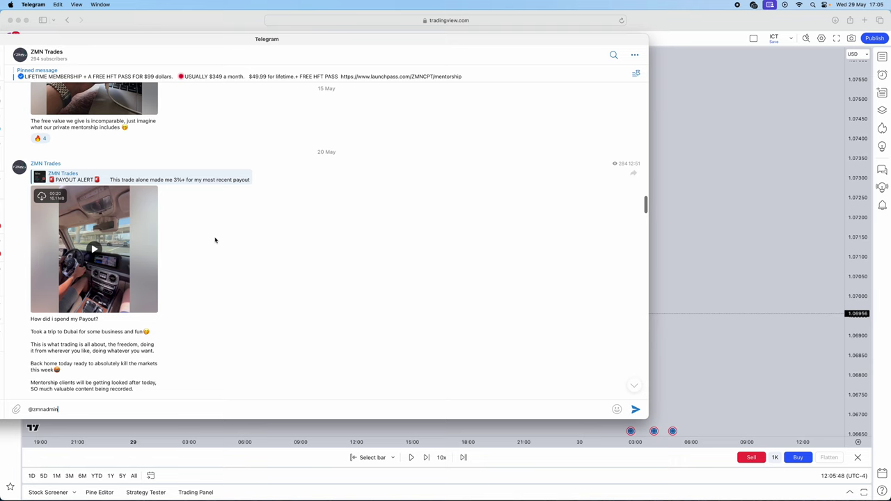
scroll(175, 234, up, 5)
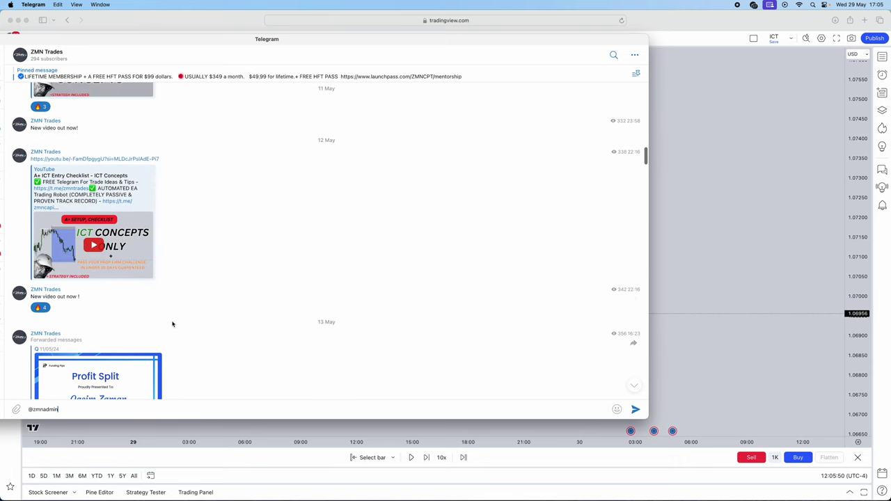
scroll(168, 322, down, 2)
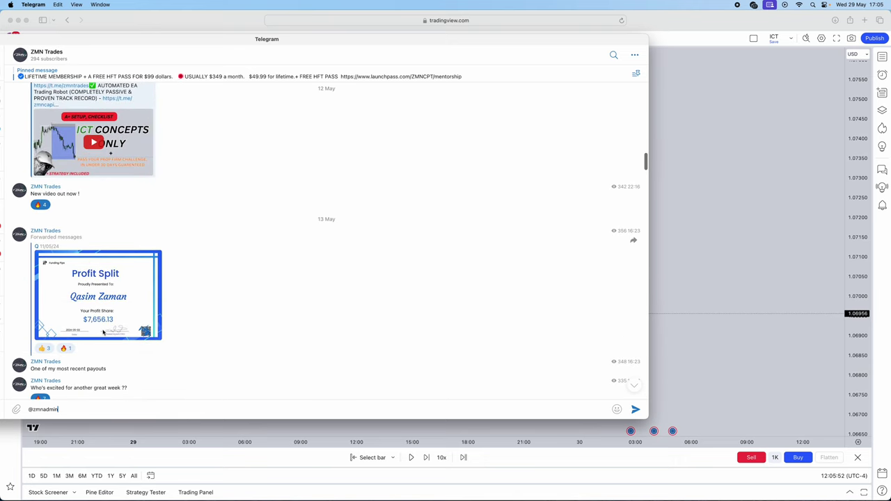
scroll(223, 251, up, 15)
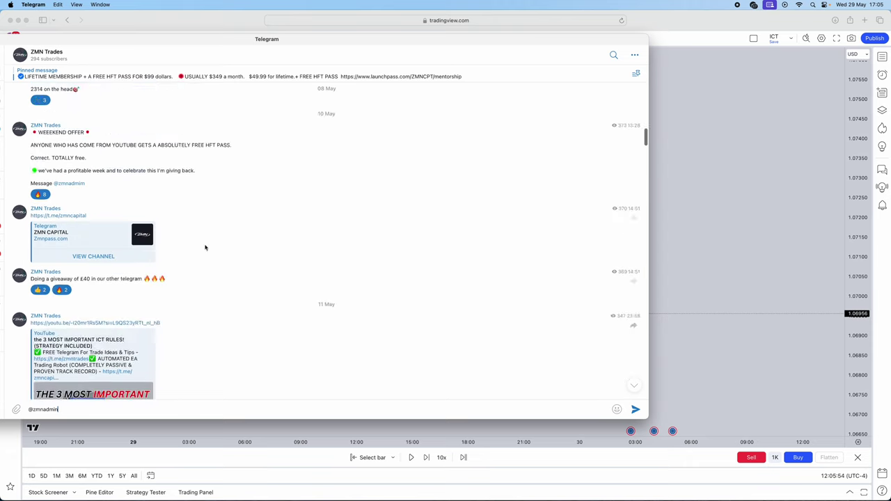
scroll(206, 253, up, 10)
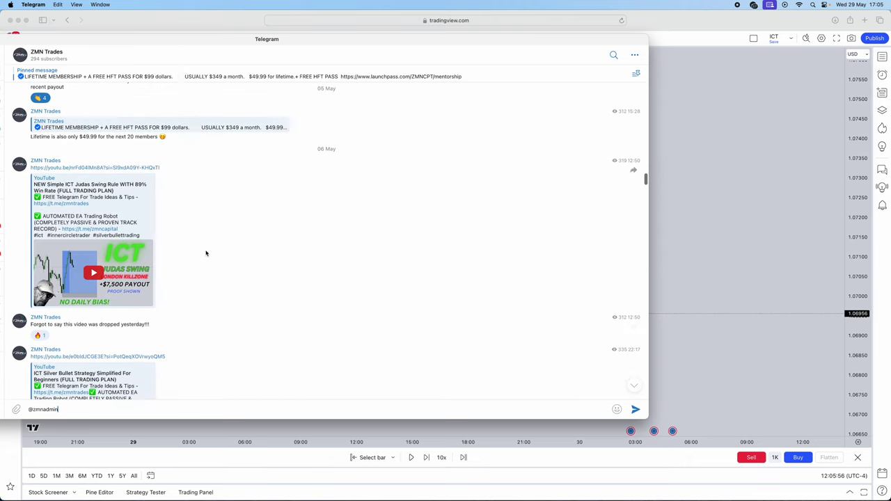
scroll(206, 253, down, 5)
scroll(204, 255, up, 4)
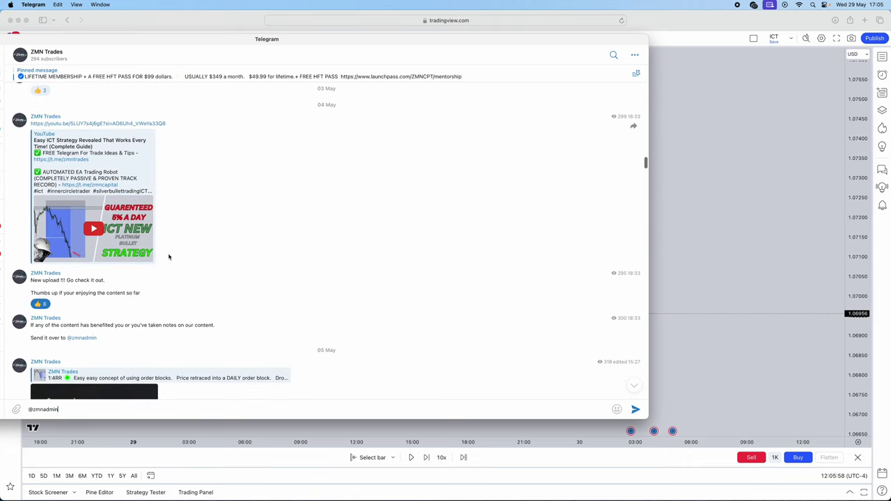
scroll(196, 257, down, 10)
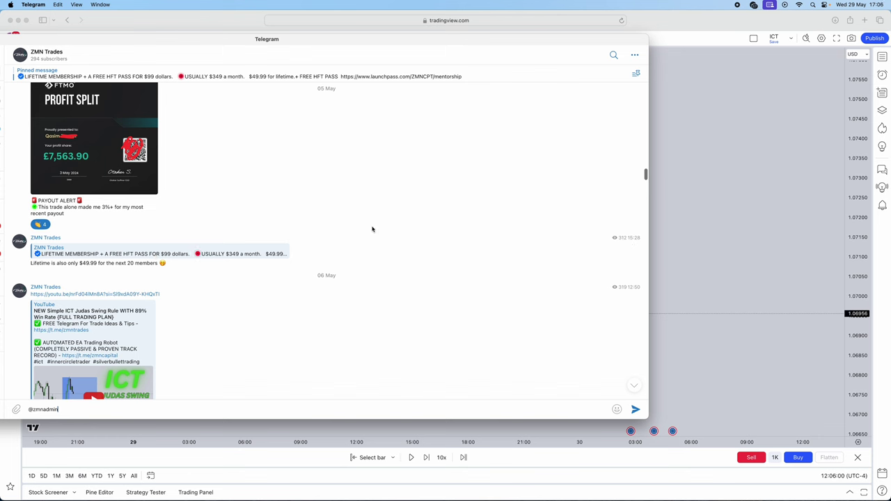
Return to the channel's newest post, then review earlier posts back to the 10 May weekend offer and highlight its free HFT pass line.
click(634, 387)
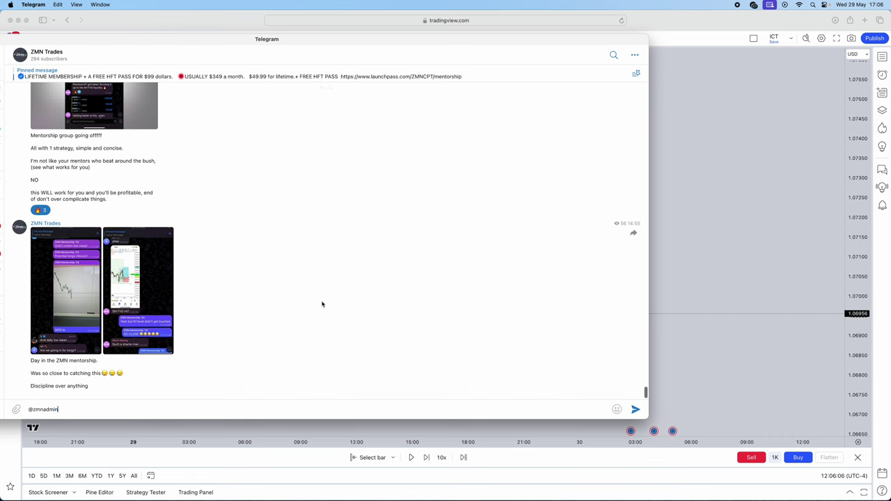
scroll(321, 304, up, 5)
scroll(322, 305, up, 8)
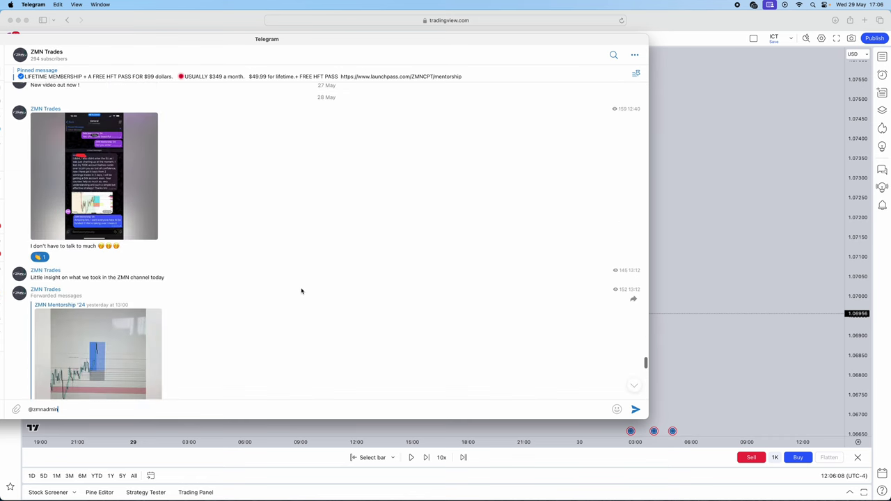
scroll(310, 282, up, 10)
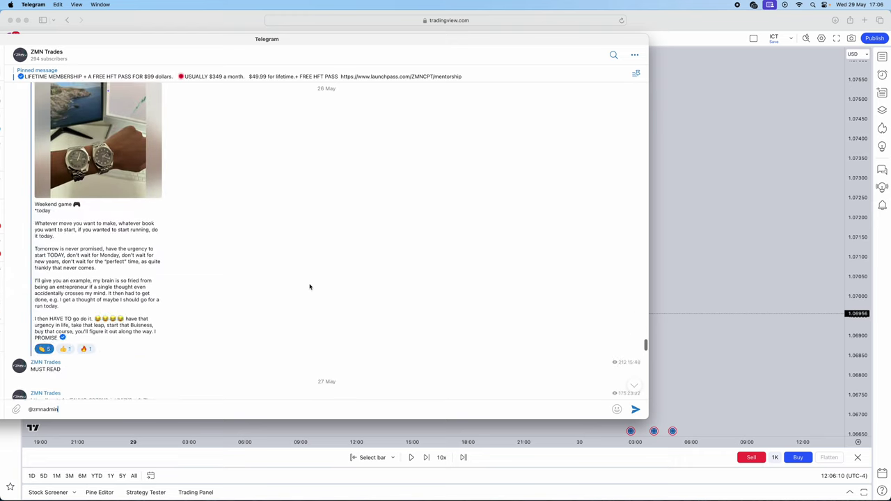
scroll(315, 275, up, 10)
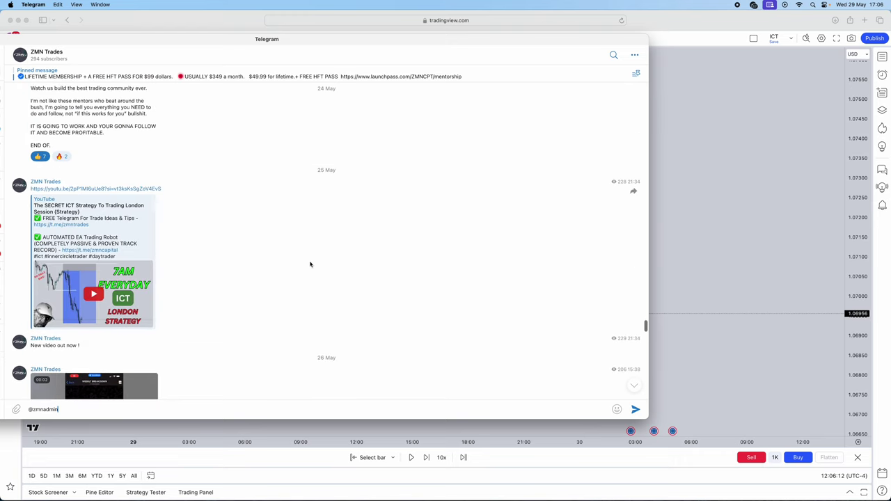
scroll(308, 265, up, 10)
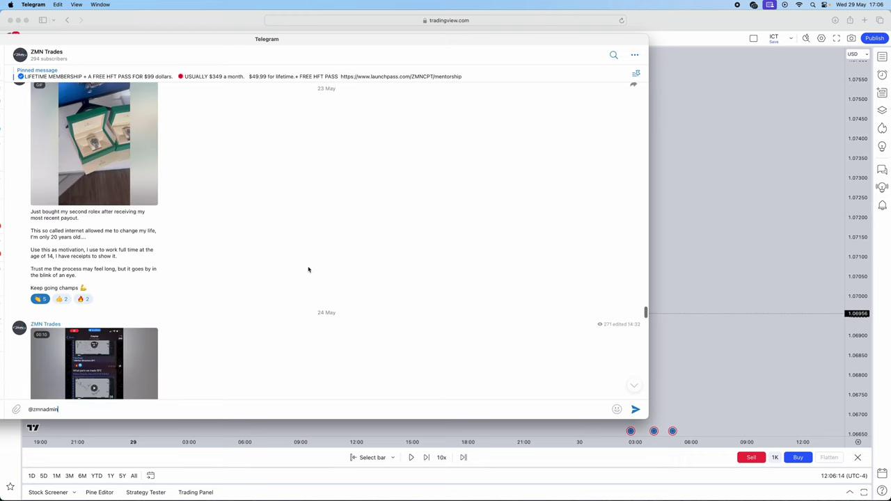
scroll(308, 271, up, 10)
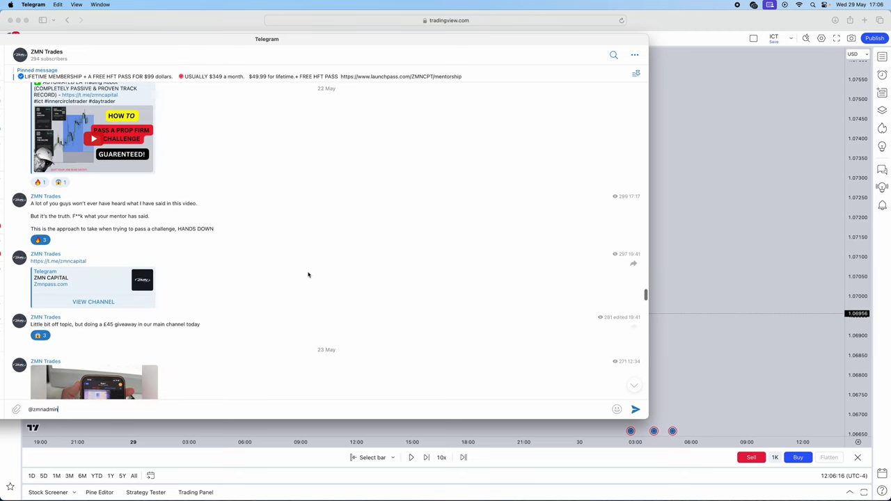
scroll(209, 248, up, 10)
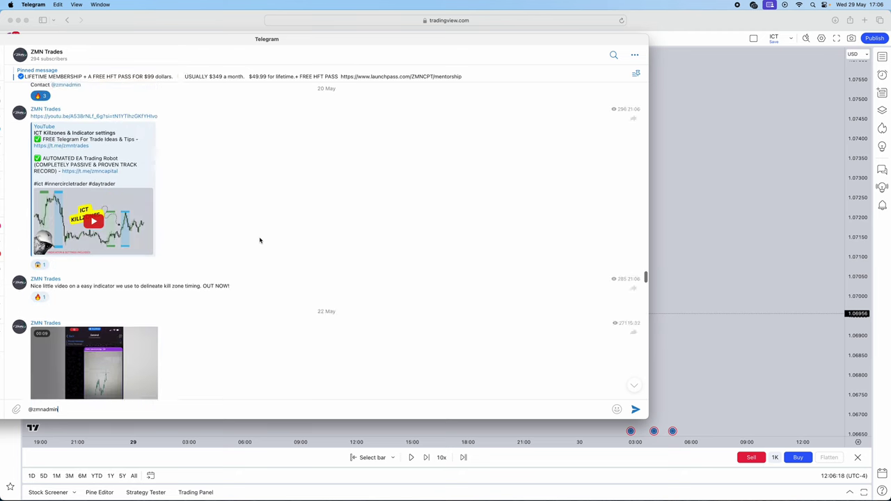
scroll(260, 242, up, 10)
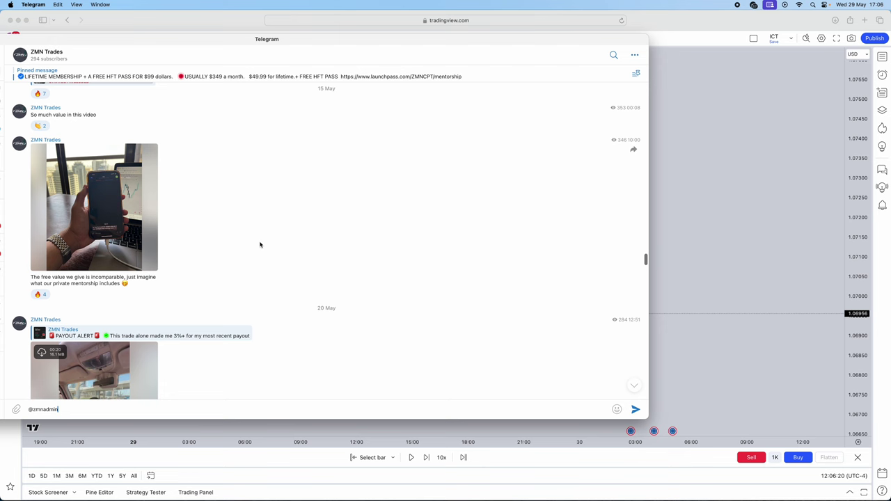
scroll(260, 244, up, 5)
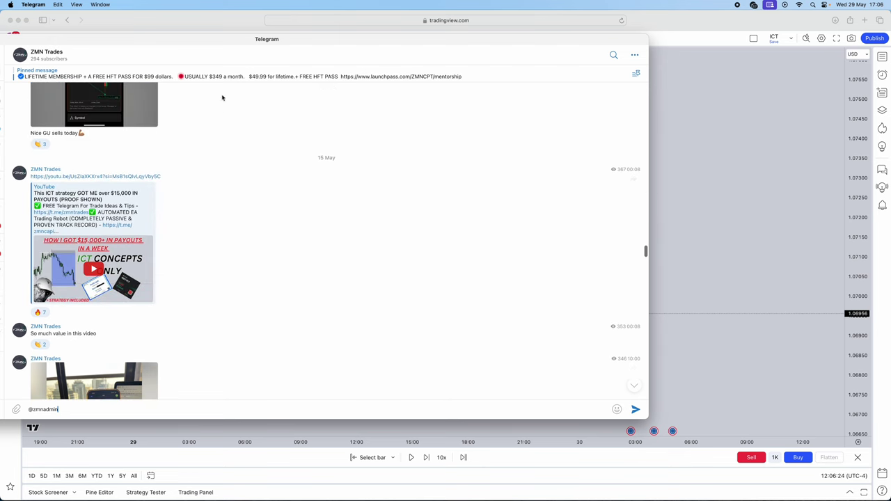
scroll(232, 174, up, 10)
scroll(193, 200, up, 10)
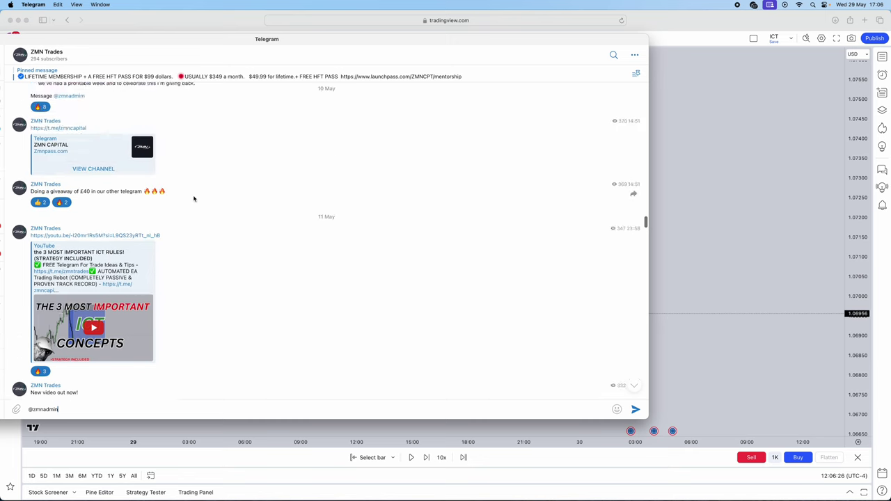
drag(194, 300, 30, 297)
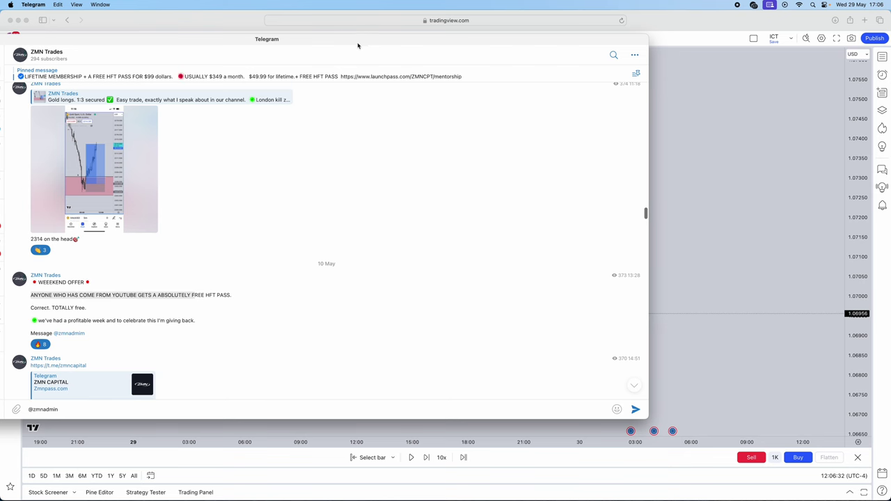
Move the Telegram window out of the way and return to the EURUSD chart in TradingView.
drag(355, 43, 0, 46)
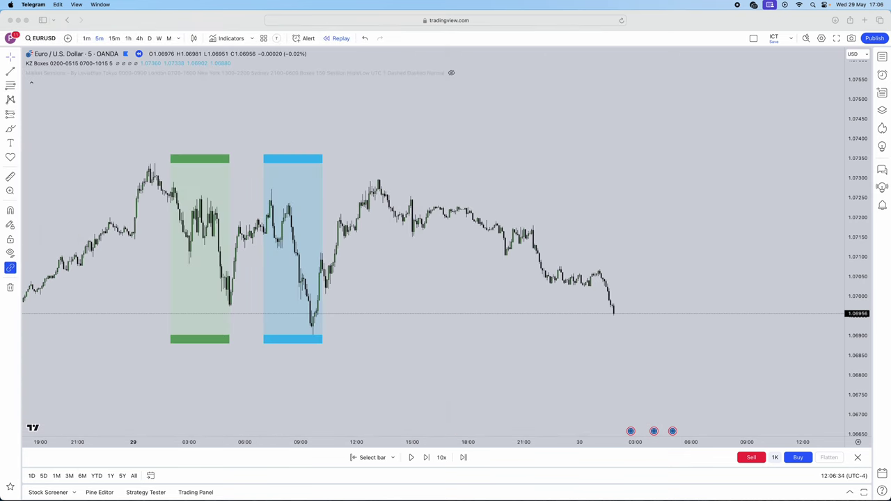
click(240, 200)
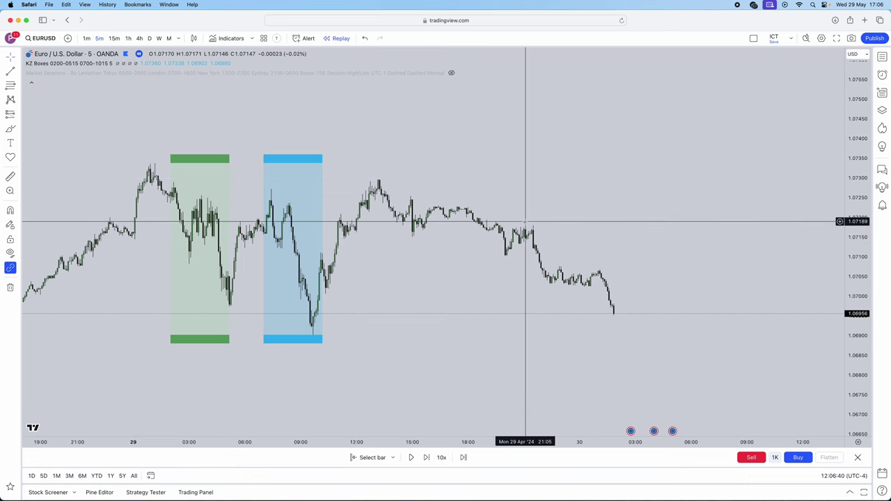
scroll(139, 152, right, 3)
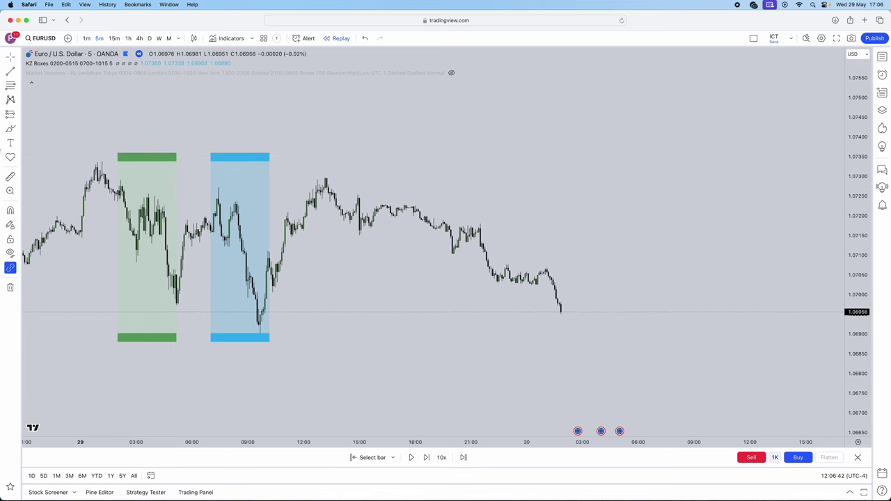
Place a text note in the empty chart area after the latest candles reading "EURUSD, GBPUSD AND XAUUSD".
click(10, 143)
click(658, 115)
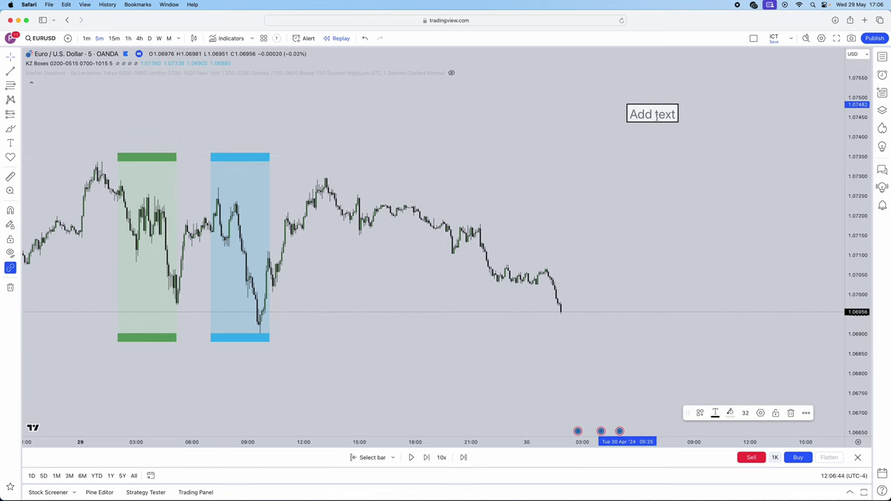
double_click(656, 119)
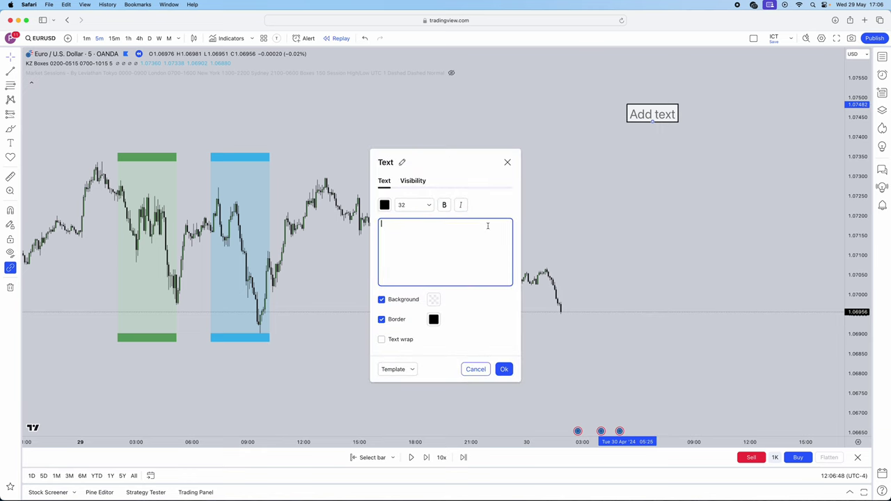
text(E)
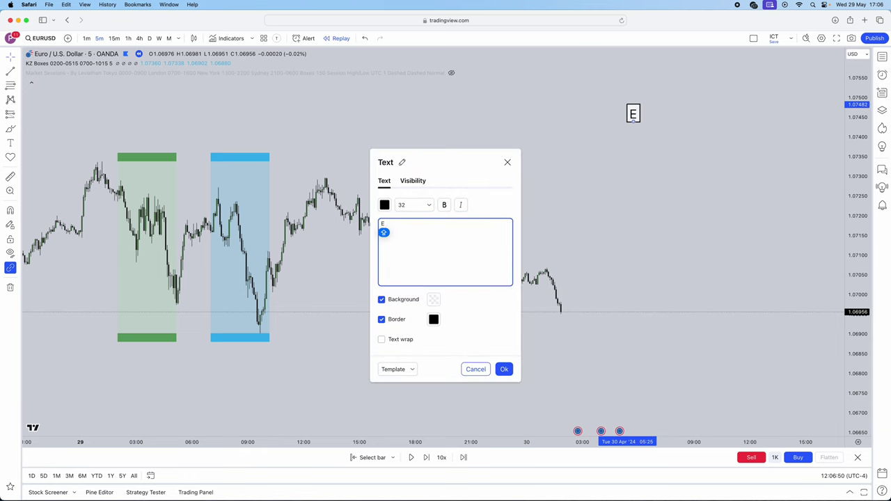
text(URUSD)
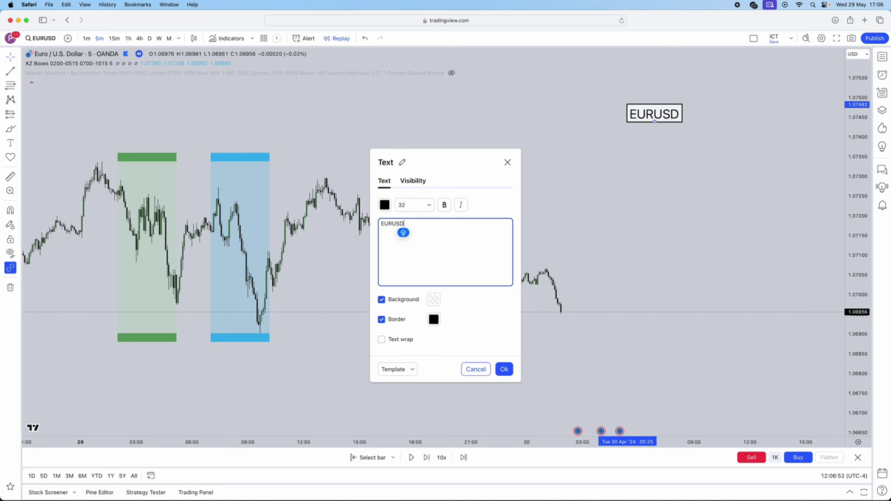
text(, GBPUSD)
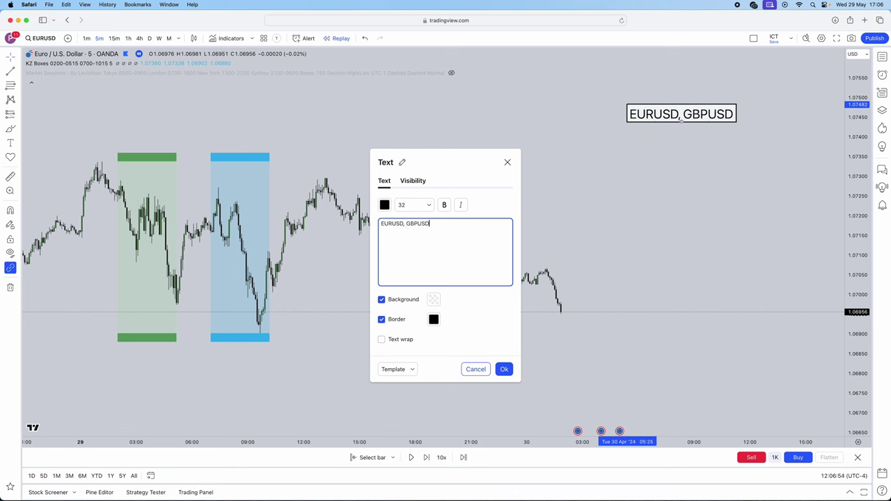
text( AND X)
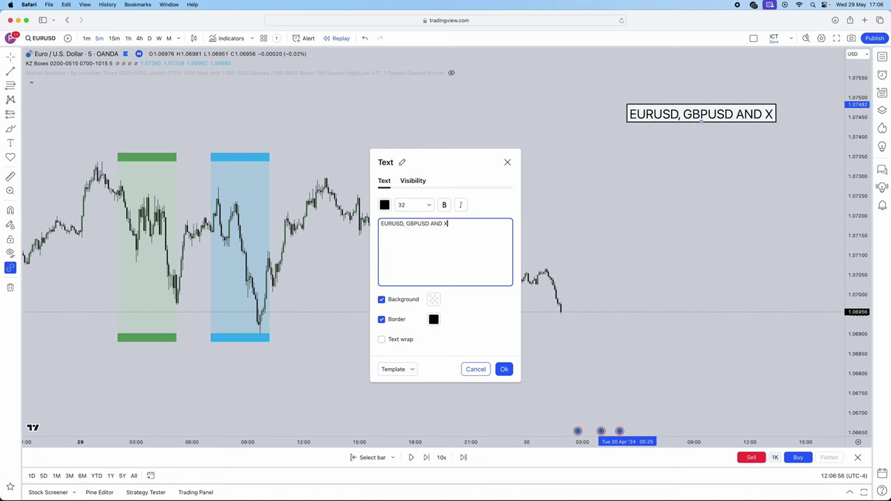
text(AUUSD)
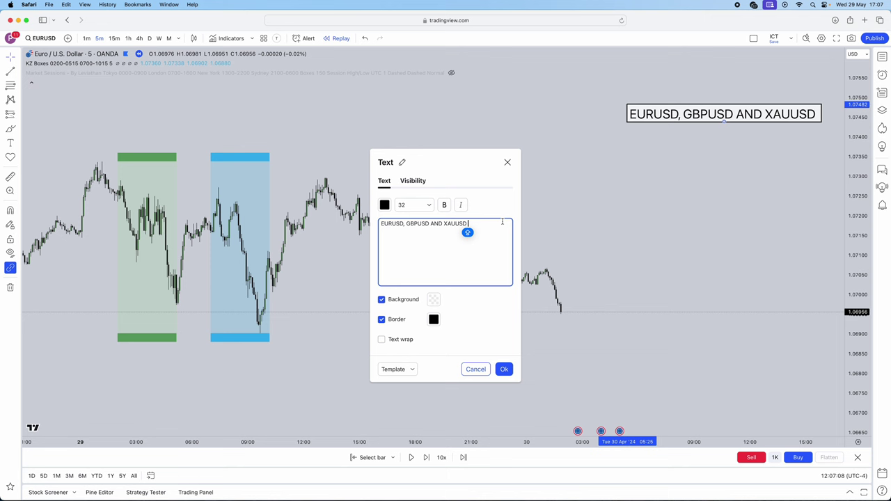
Add the line "LOKZ 2am-5am" to the note, separated from the pairs by a blank line.
key(Return)
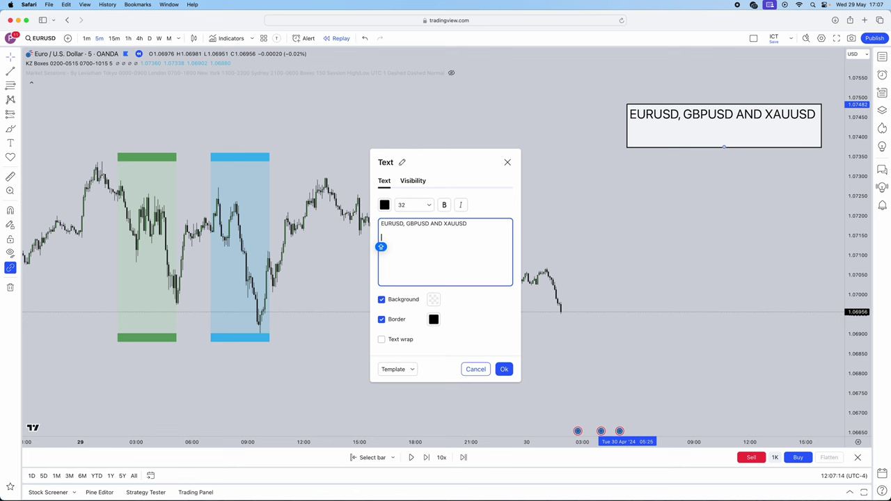
text(LOKZ)
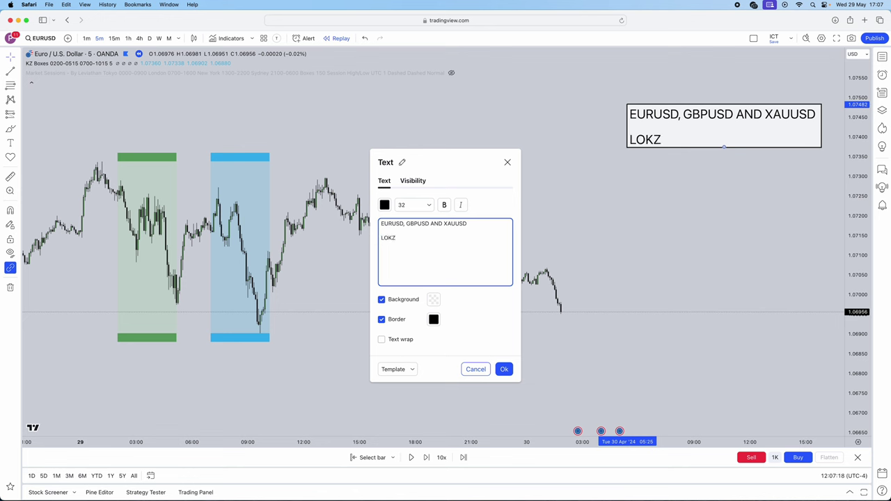
text( 2am-5am)
Add the line "NOKZ 7am 10am" below the LOKZ line and shift the finished note slightly up and to the left.
key(Return)
text(NO)
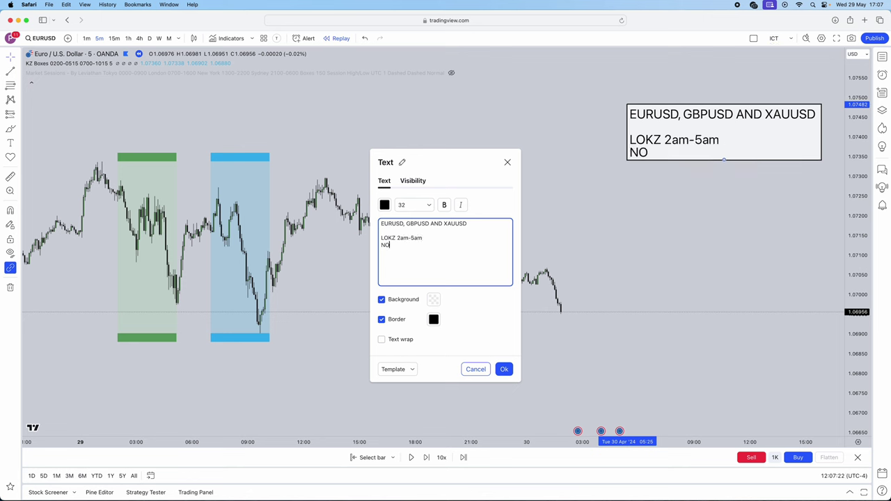
text(KZ 7am 10a)
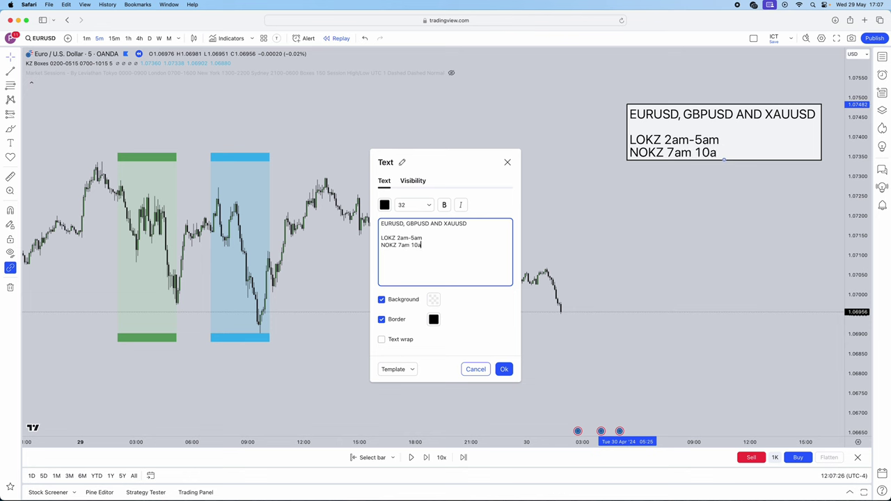
text(m)
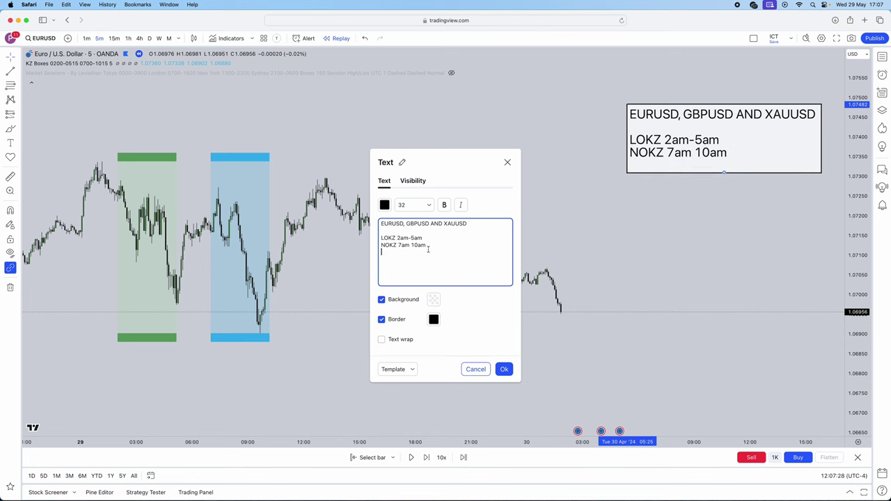
click(606, 215)
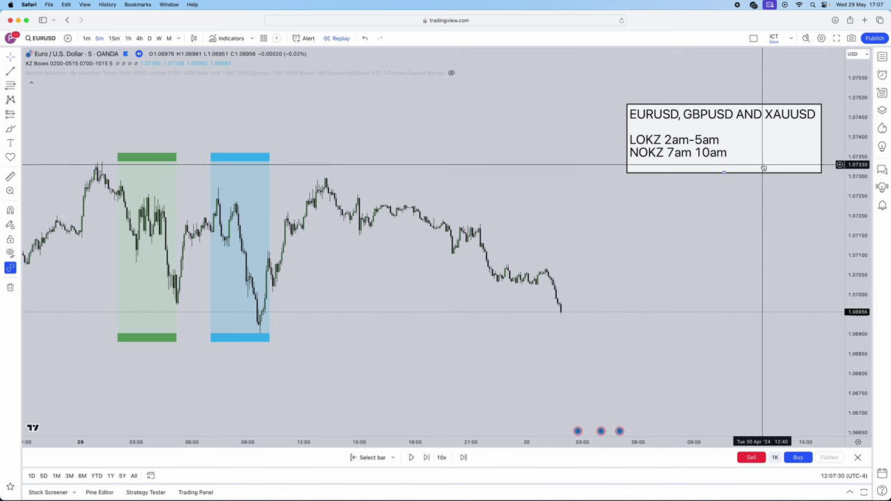
drag(763, 168, 748, 157)
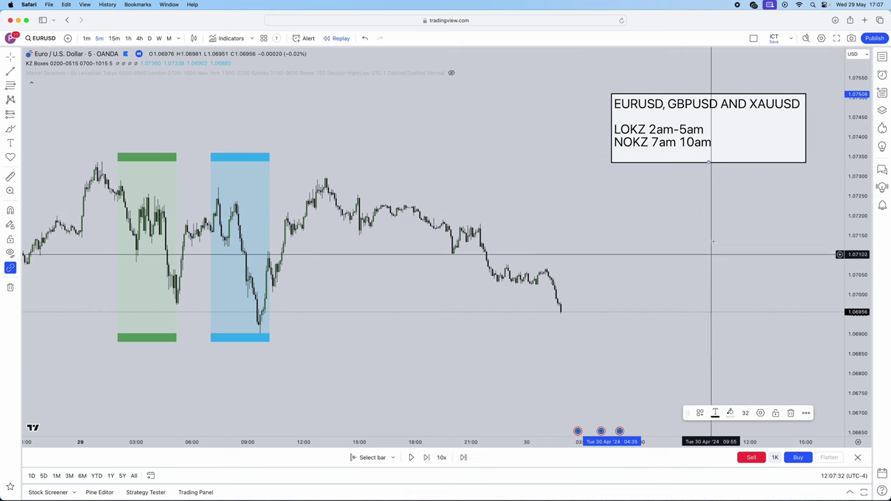
Check the chart's timezone selection against (UTC-4) New York without changing it.
click(829, 476)
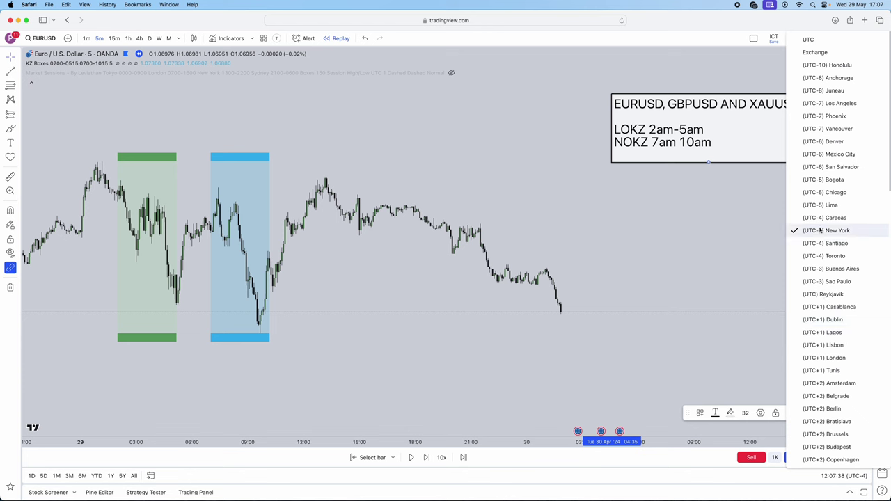
click(577, 225)
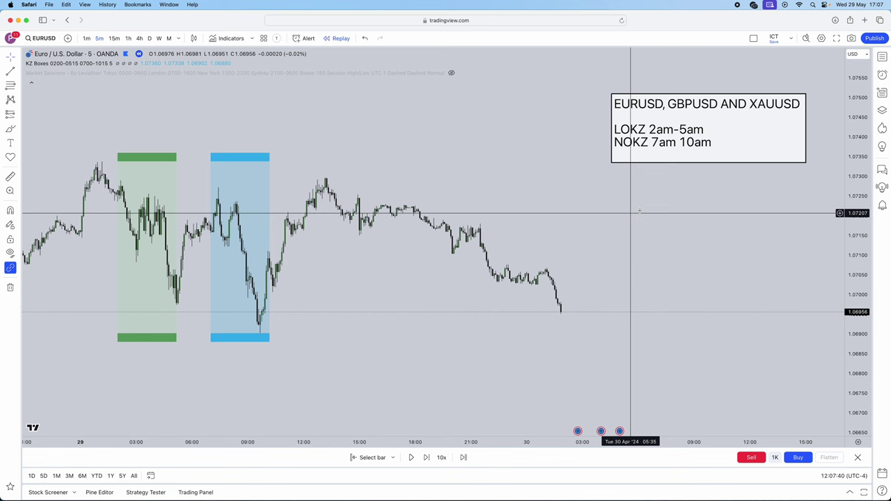
click(526, 310)
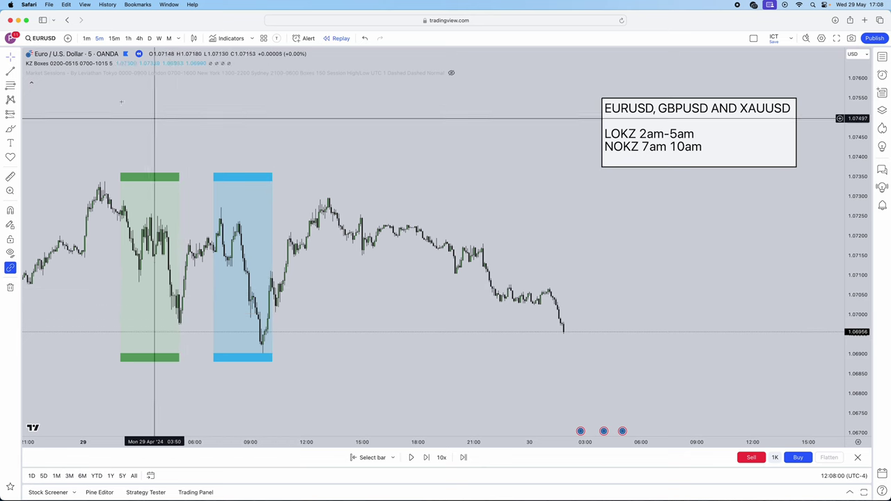
Search the indicator library for "kz boxes" and look over the matching community scripts without adding one.
click(231, 38)
text(kz bo)
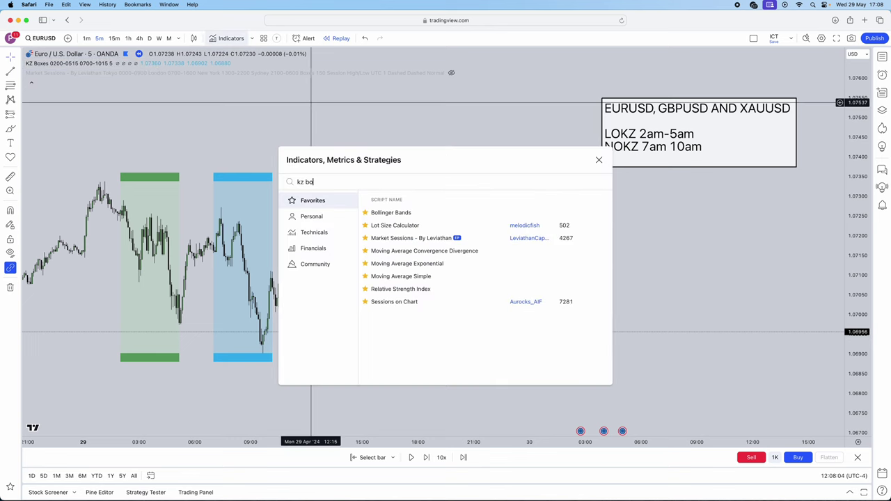
text(xes)
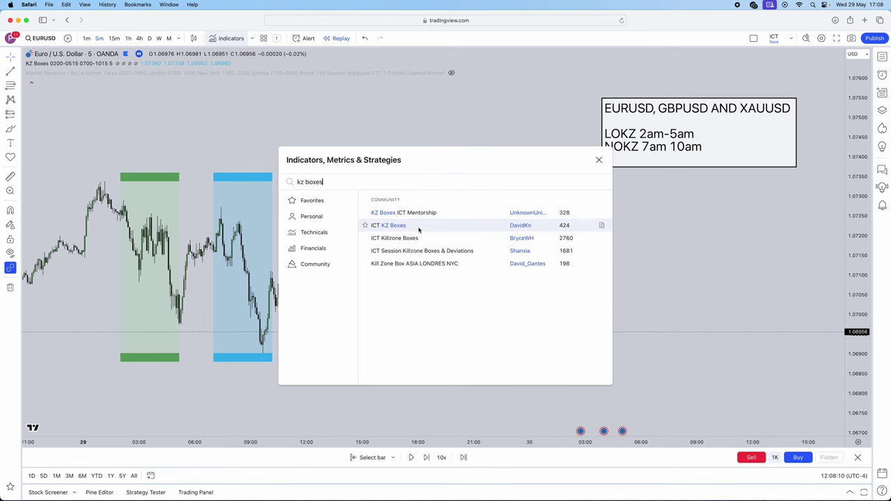
click(599, 159)
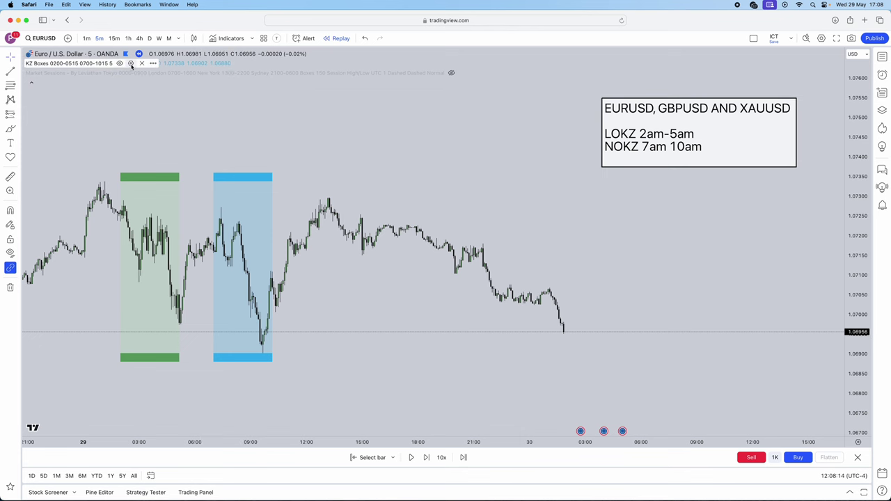
Review the style settings of the KZ Boxes indicator on the chart, down to its output options.
click(131, 64)
scroll(449, 159, down, 5)
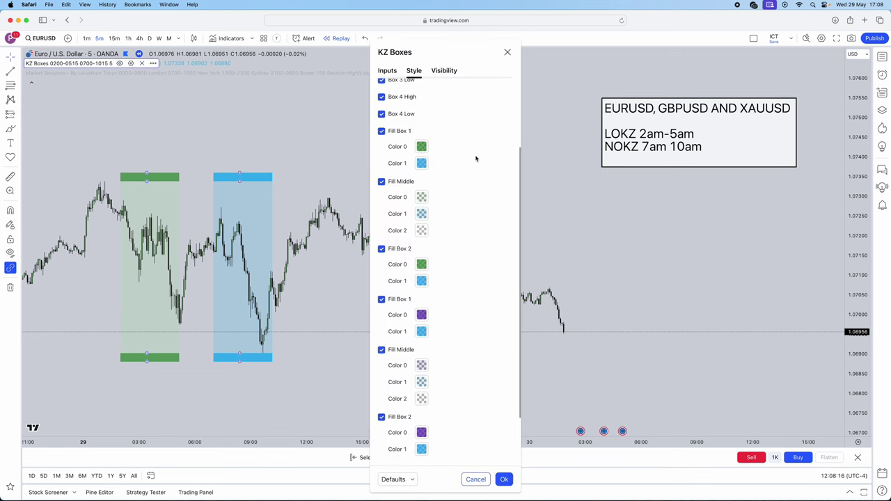
scroll(476, 158, down, 2)
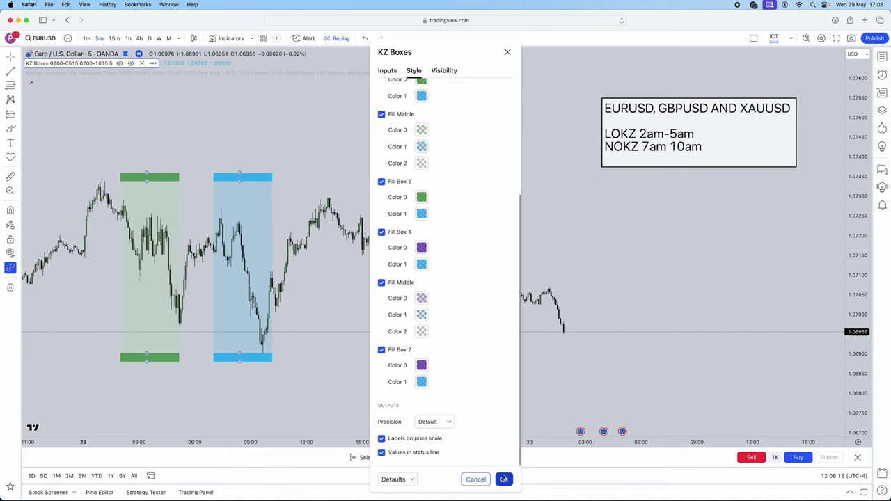
click(504, 479)
Add the lines "liquidity sweep", "mss", "OTE" and "ob/fvg" to the note, one blank line below the killzone times.
double_click(731, 141)
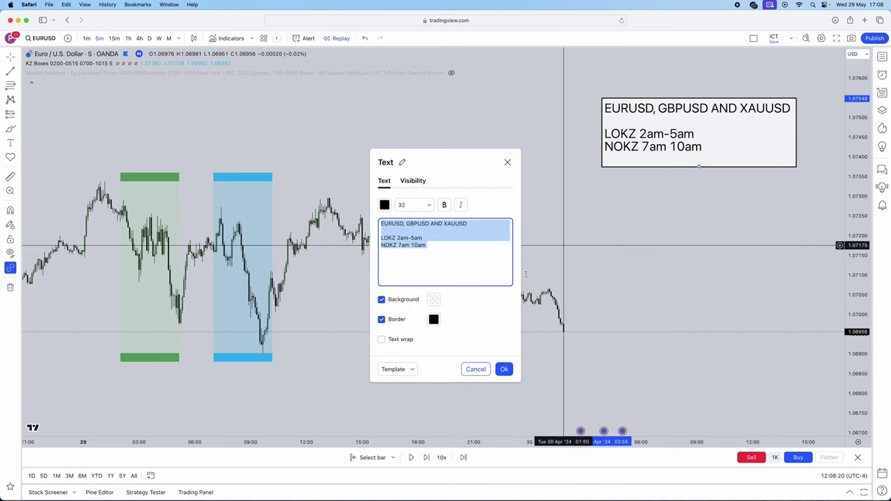
key(Return)
key(Return)
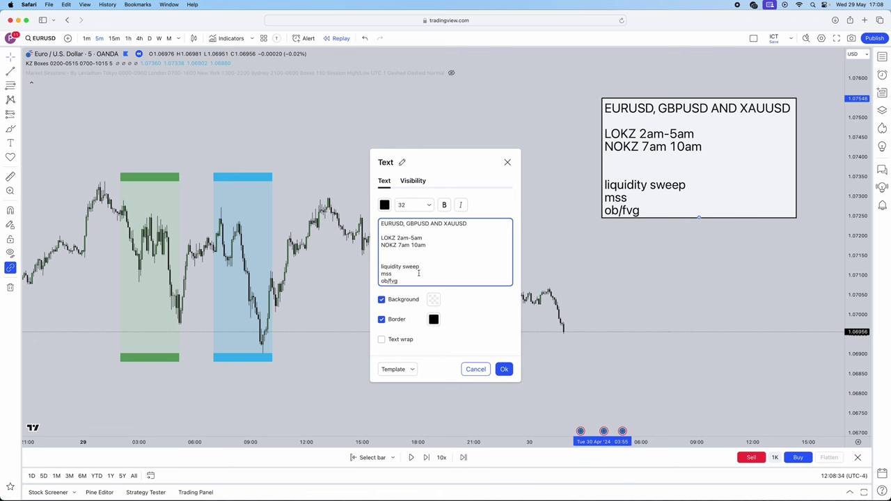
key(Return)
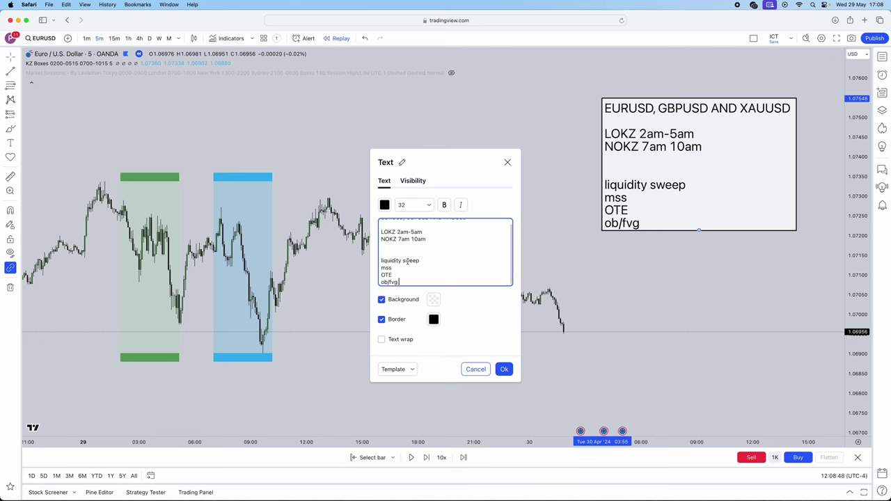
key(BackSpace)
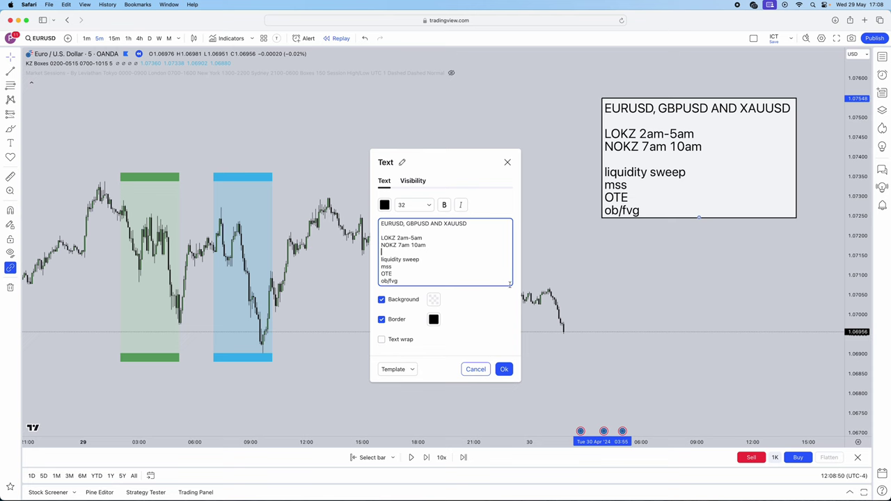
click(505, 369)
Move the strategy note into the clear area above and to the right of the latest candles.
drag(685, 212, 705, 171)
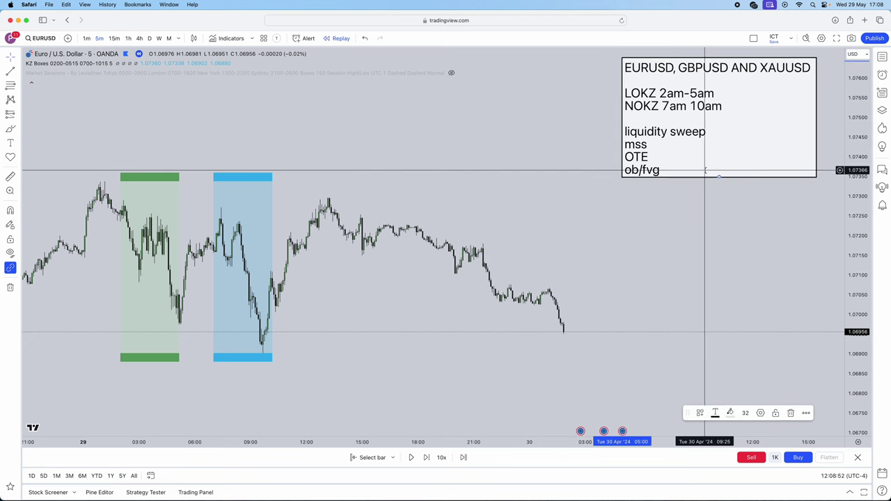
drag(629, 293, 548, 330)
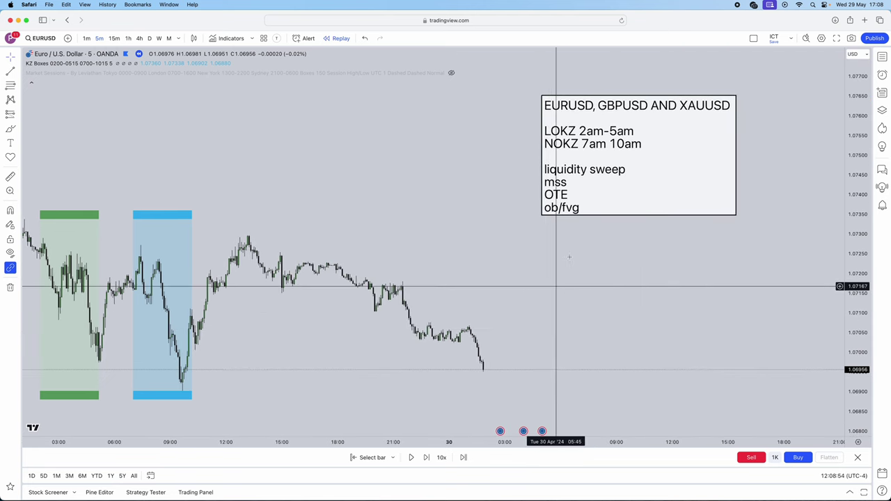
drag(472, 344, 461, 330)
mouse_move(427, 232)
mouse_down()
mouse_move(416, 224)
mouse_move(426, 219)
mouse_up()
scroll(434, 265, down, 2)
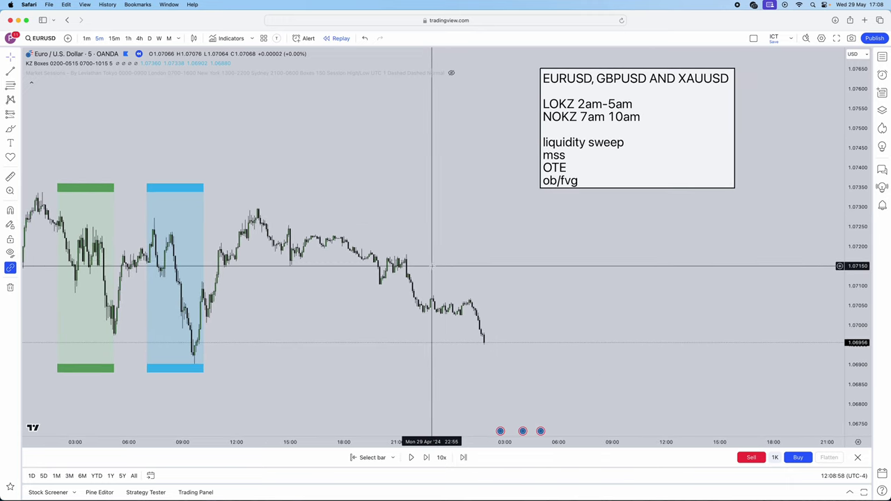
scroll(424, 258, right, 2)
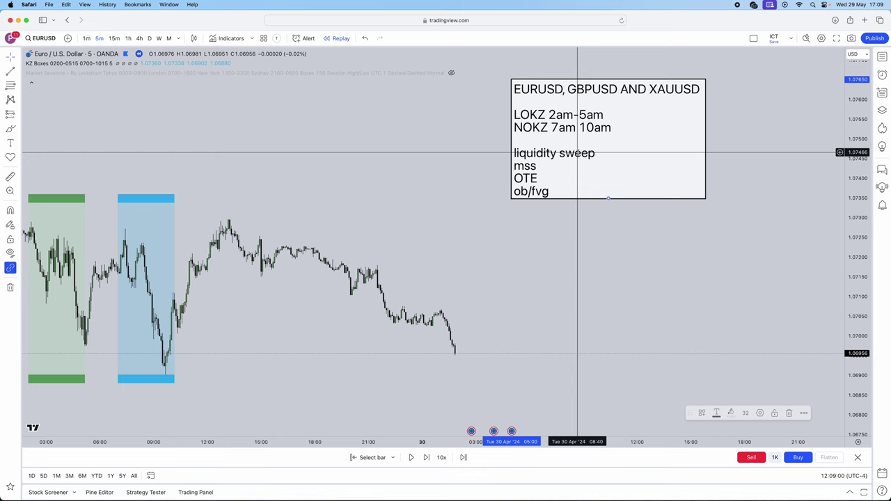
drag(577, 131, 682, 143)
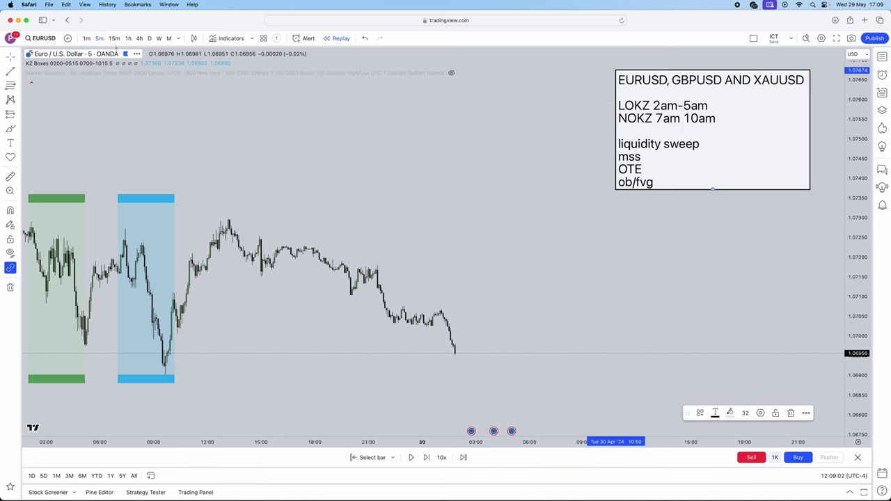
Switch the chart to the 15-minute timeframe and add "15m and 5m" to the note after a blank line.
click(114, 38)
double_click(550, 179)
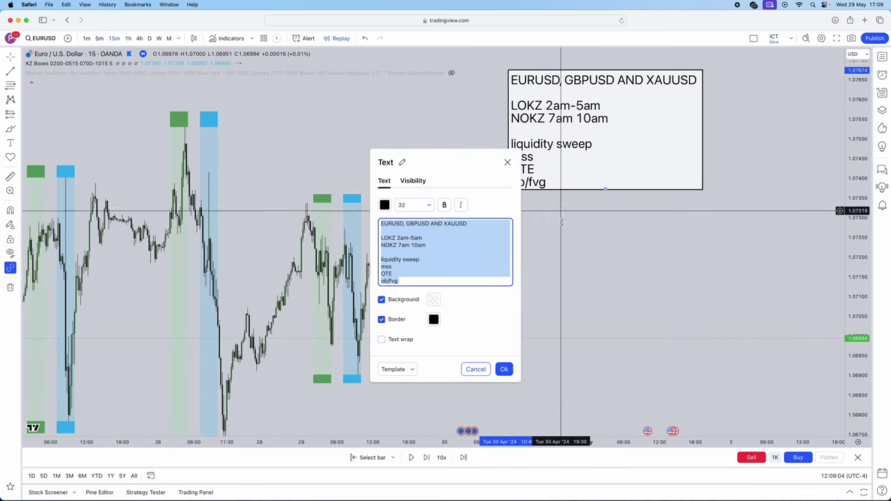
click(465, 281)
key(Return)
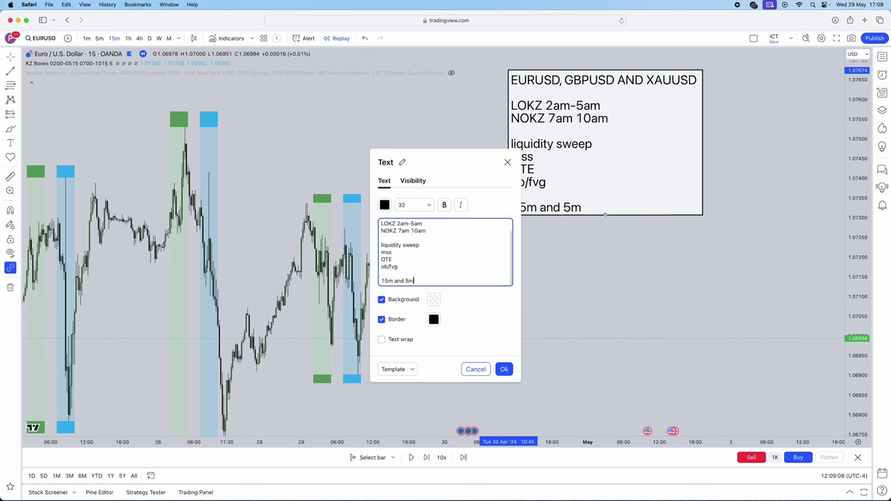
click(504, 369)
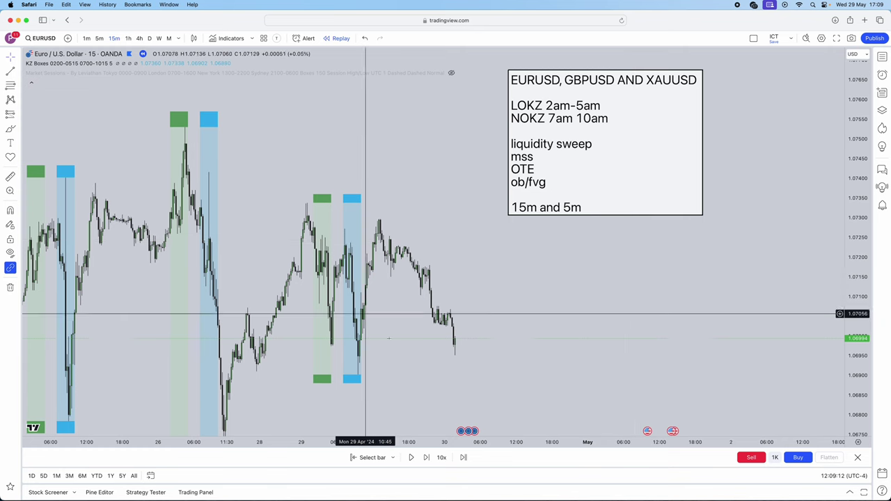
Draw horizontal trend lines at the latest low (about 1.06951) and the recent consolidation high (about 1.07077), extending the lower one to similar length.
drag(457, 316, 439, 307)
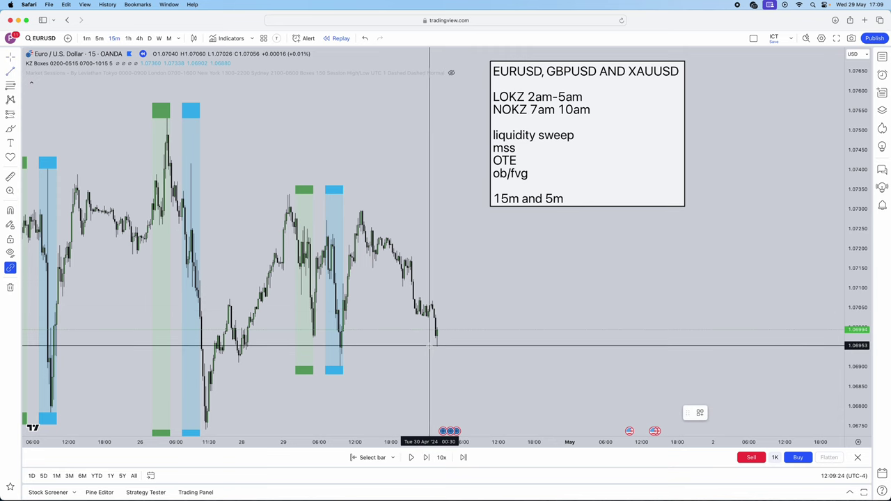
click(476, 346)
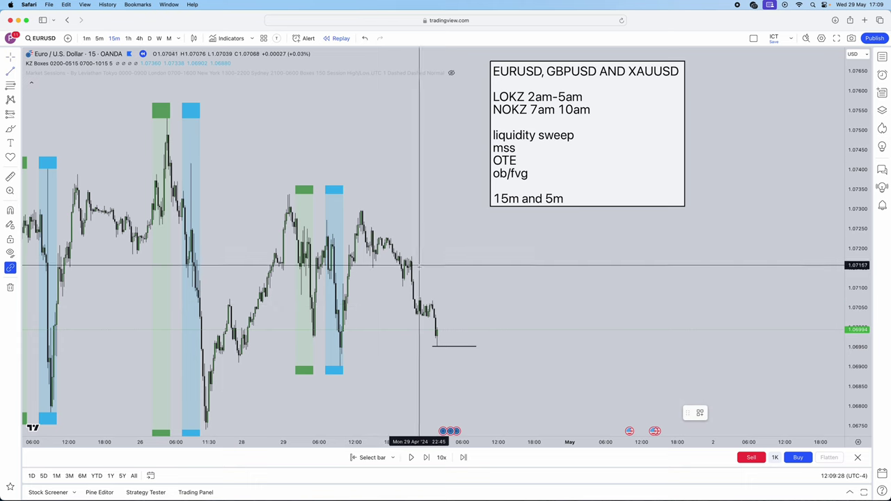
click(417, 298)
click(563, 297)
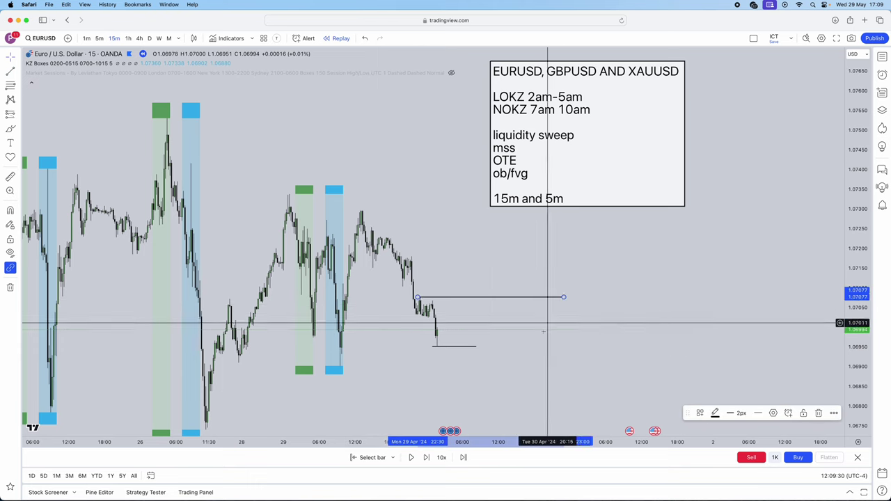
drag(476, 346, 550, 346)
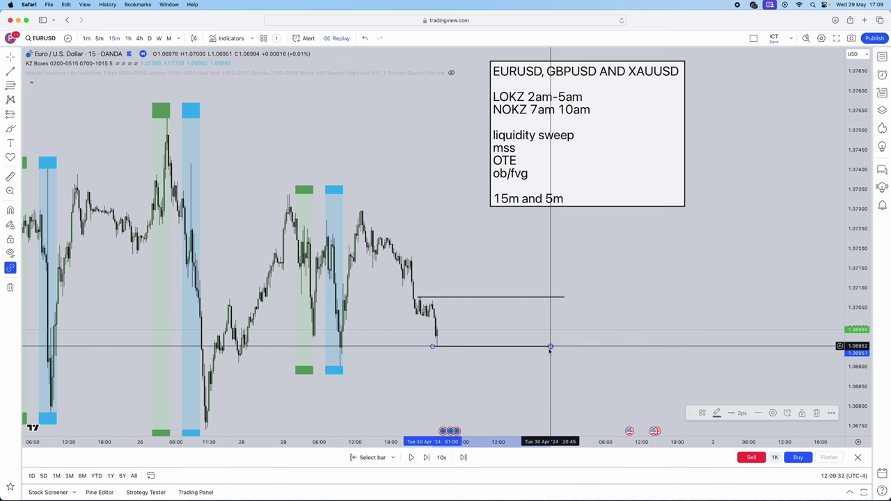
Apply the saved "liquidity" template to both the upper and the lower trend line.
double_click(533, 297)
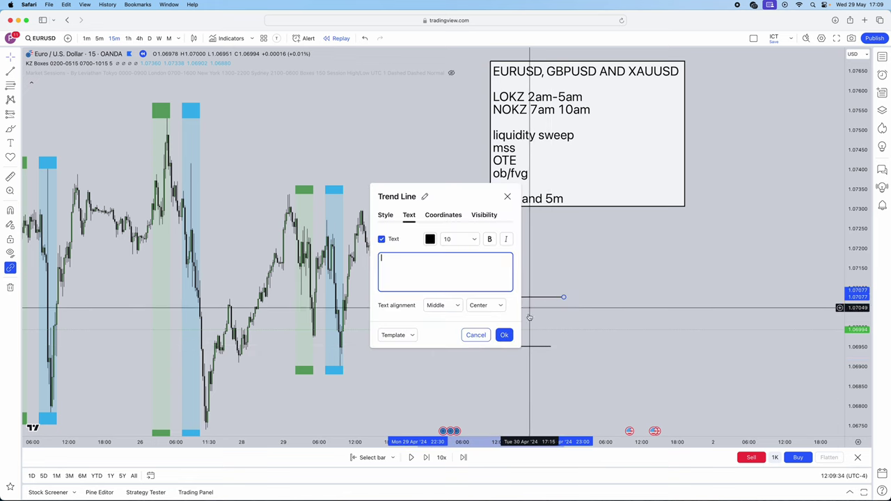
click(392, 334)
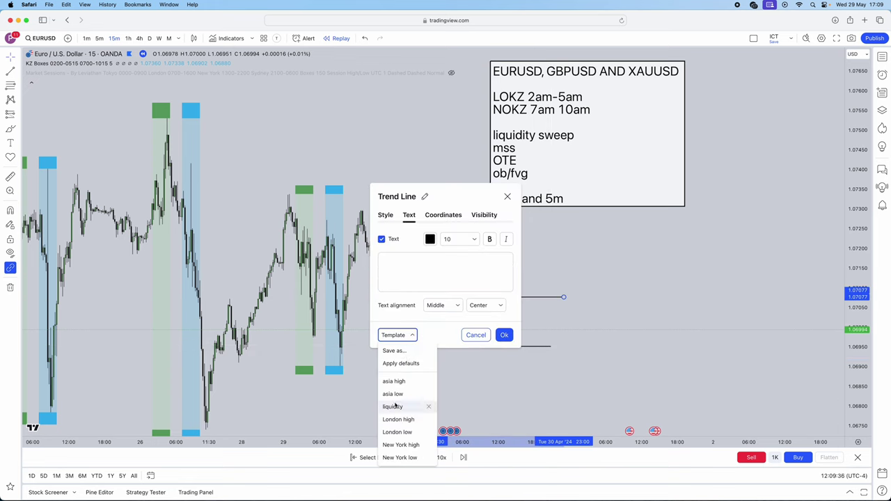
click(393, 406)
click(504, 347)
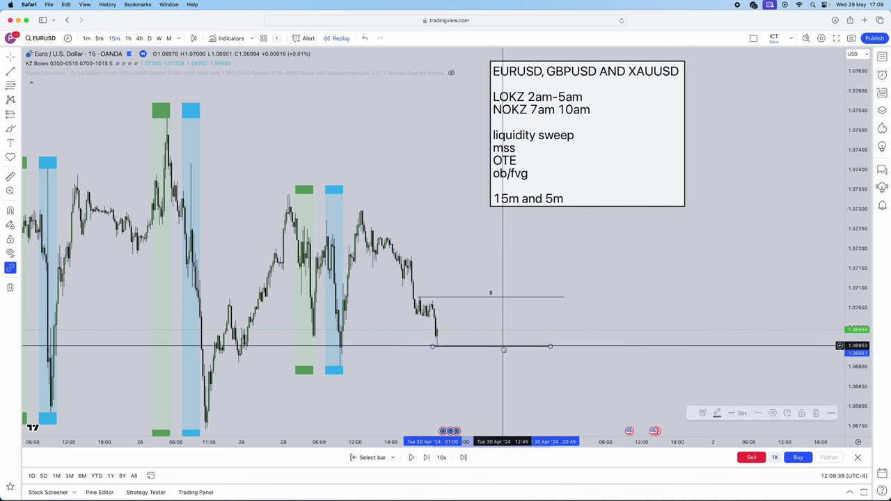
double_click(504, 347)
click(392, 335)
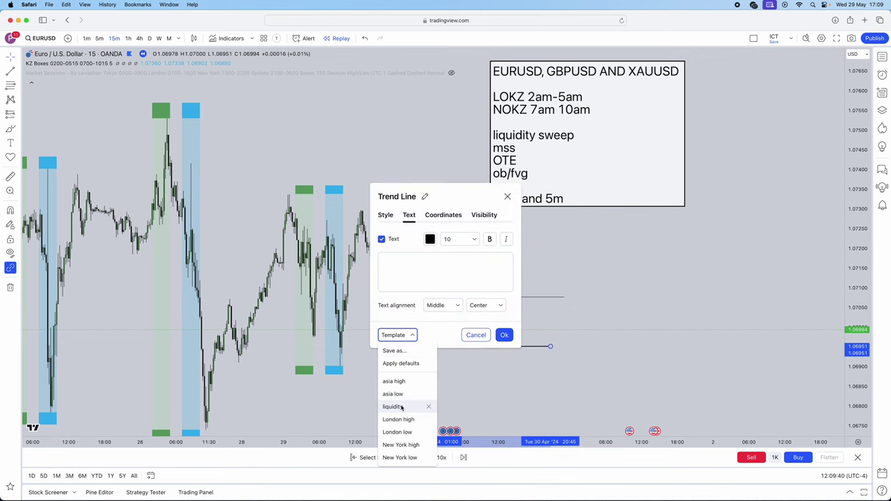
click(401, 407)
Shift the strategy note away from the candles and advance the replay until price trades below the lower liquidity line.
drag(556, 355, 513, 305)
drag(531, 110, 654, 151)
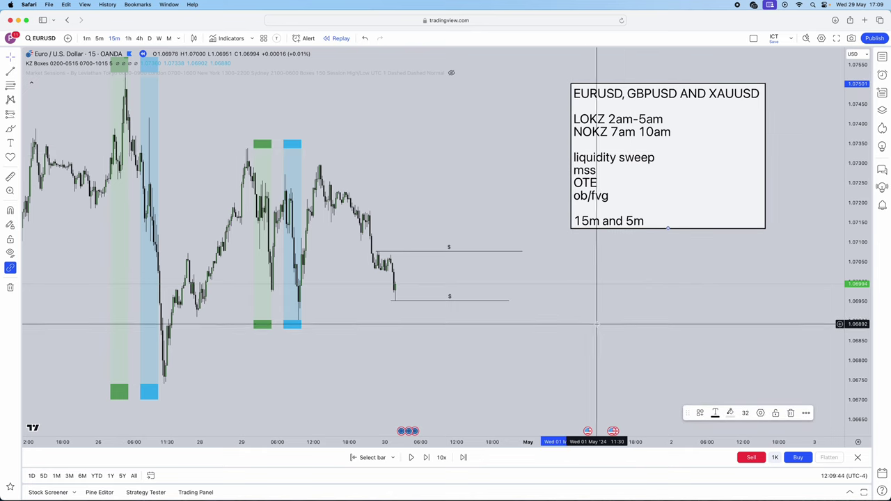
click(427, 458)
click(427, 458)
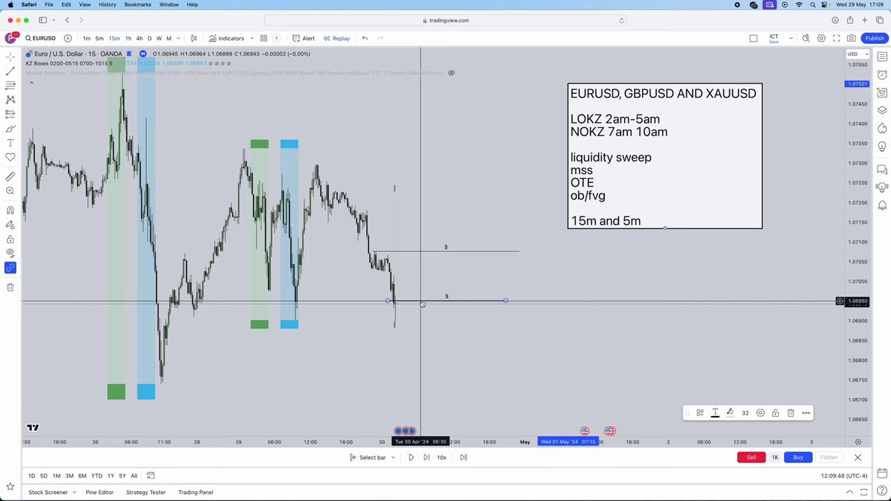
scroll(417, 306, up, 3)
drag(389, 327, 492, 330)
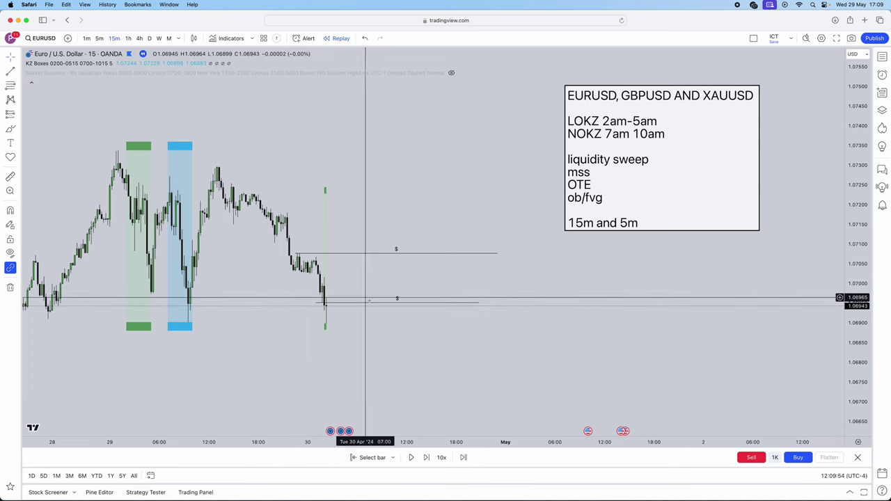
Switch the chart to the 5-minute timeframe and bring the strategy note back into the clear area above the liquidity lines.
drag(582, 215, 575, 204)
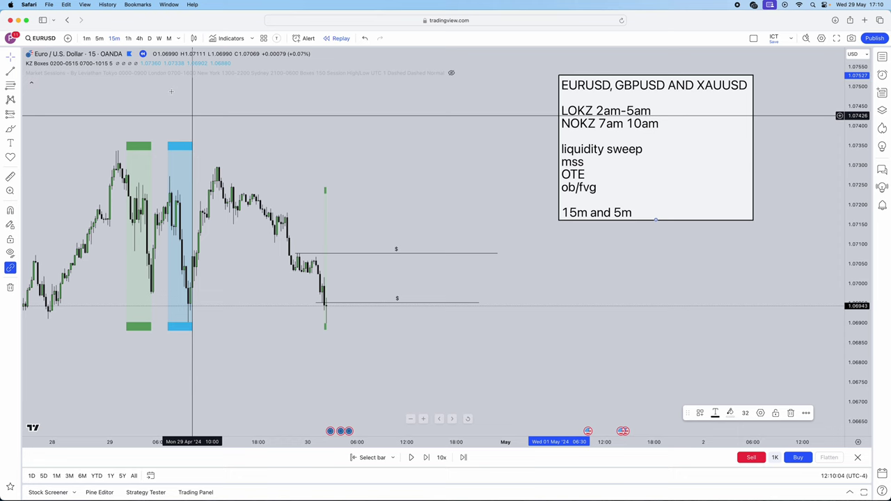
drag(611, 114, 539, 73)
drag(491, 117, 533, 140)
click(100, 38)
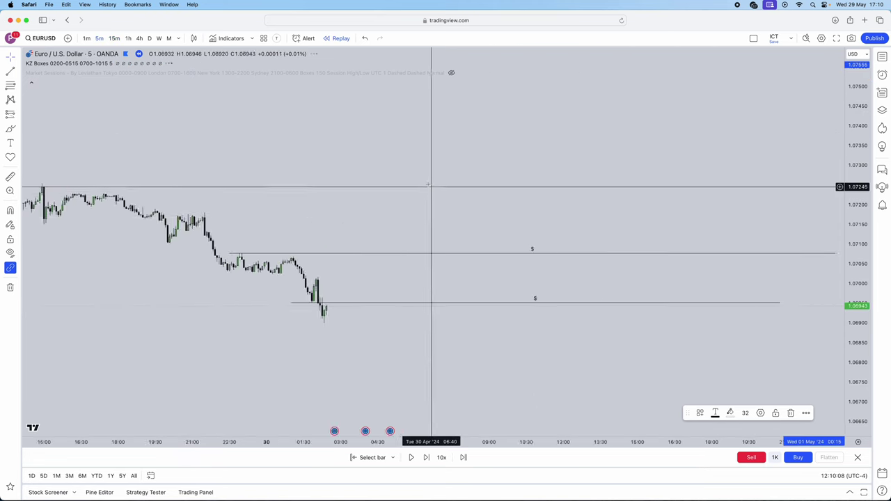
drag(471, 243, 309, 228)
drag(815, 153, 538, 145)
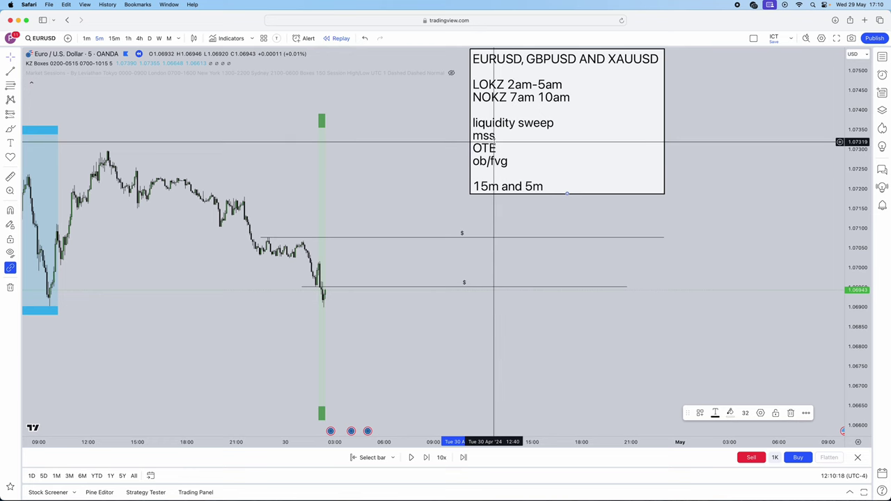
scroll(332, 293, up, 1)
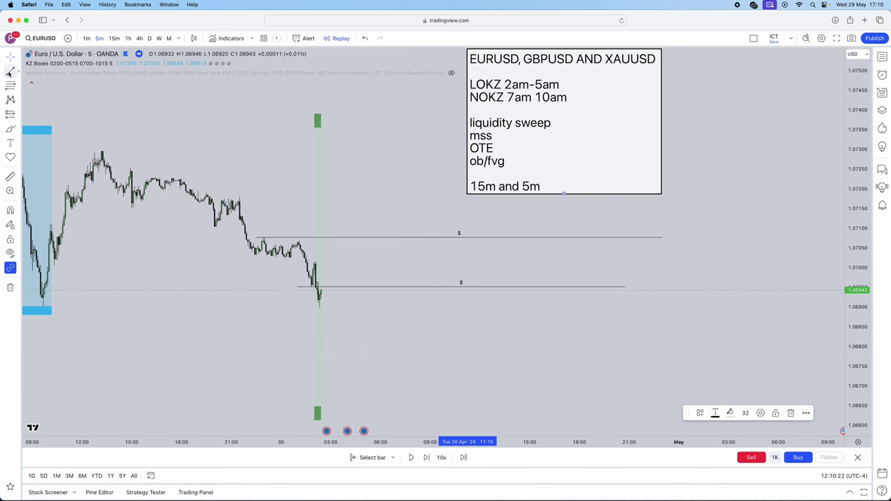
Draw a short horizontal line at the last swing high before the sweep, about 1.07015, and colour it white.
click(10, 73)
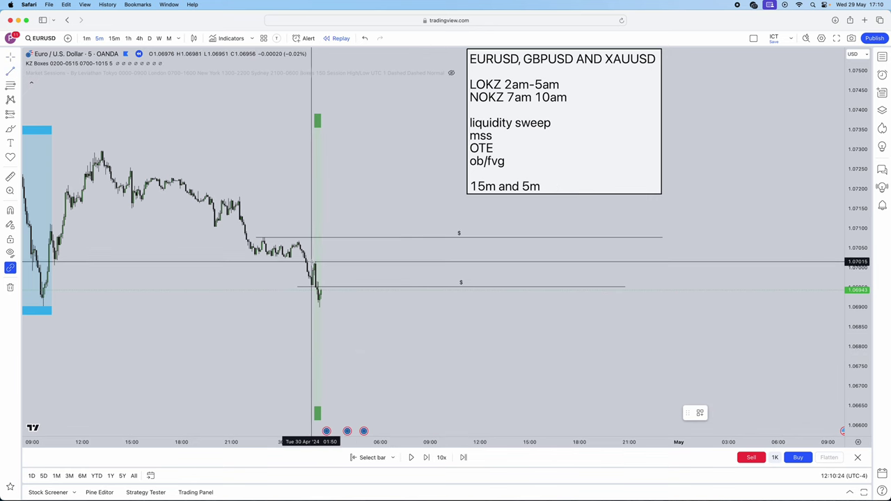
click(378, 261)
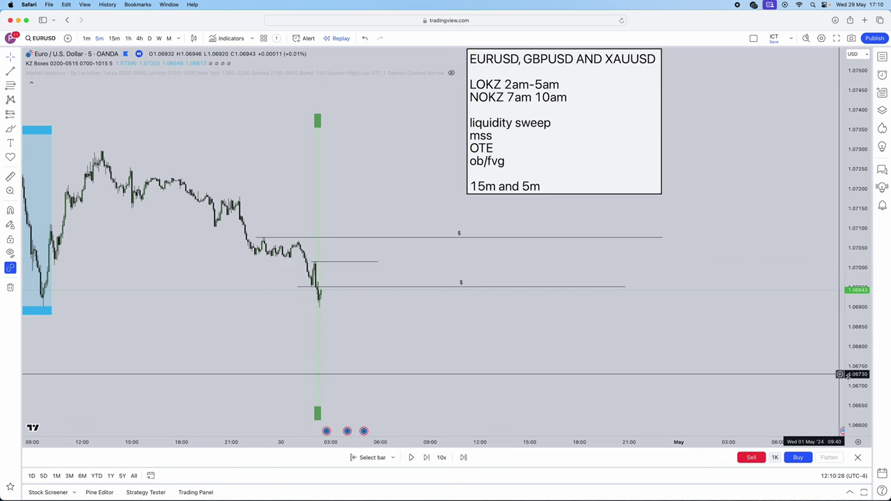
click(364, 262)
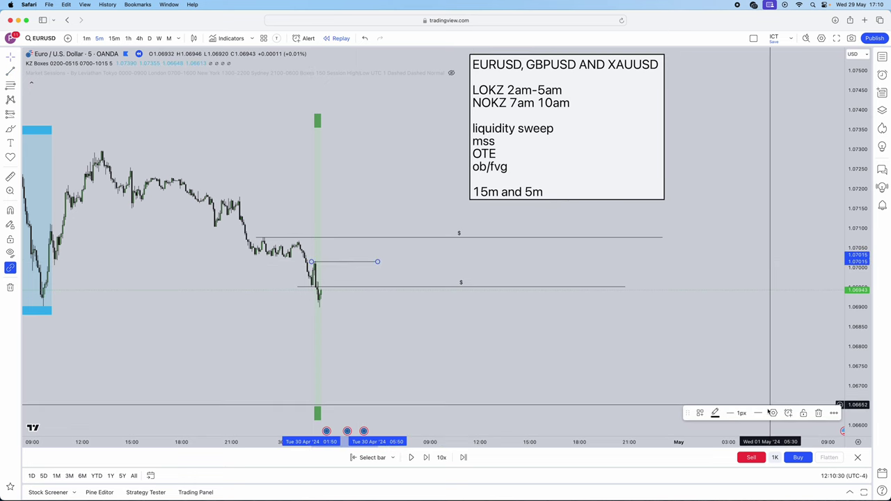
click(715, 413)
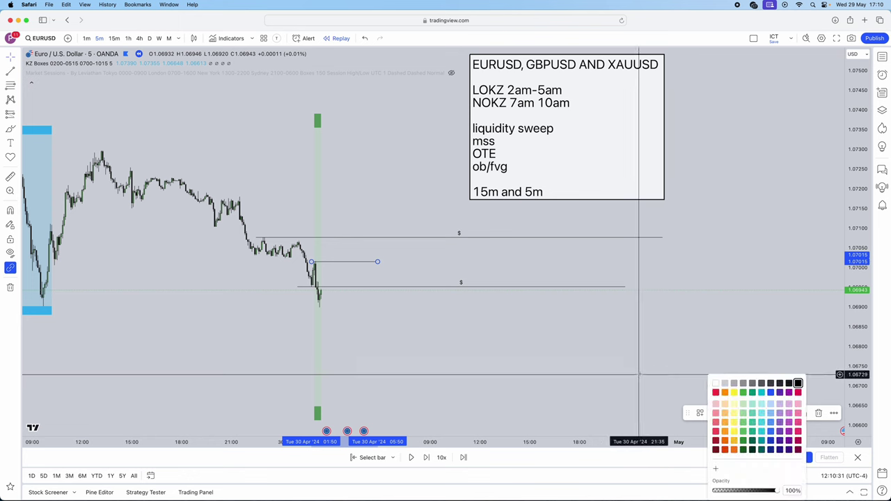
click(714, 384)
Move the strategy note fully back into view above the upper liquidity line.
scroll(730, 302, left, 3)
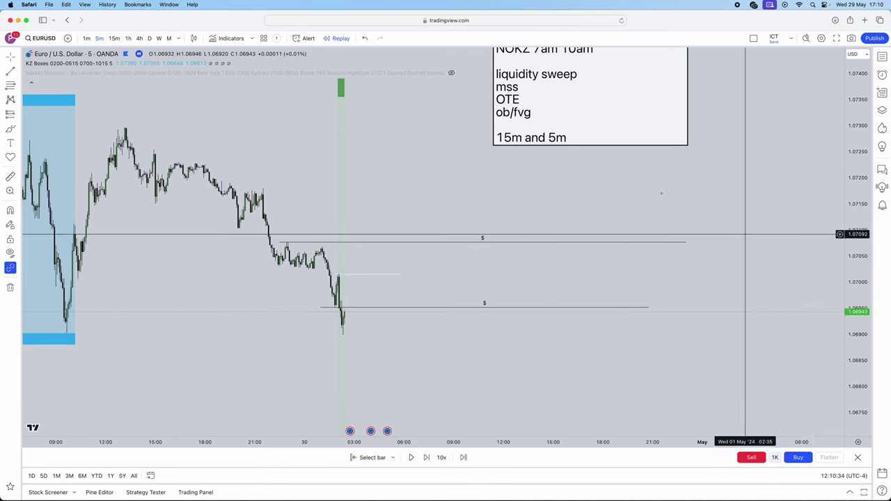
drag(589, 124, 588, 181)
scroll(334, 280, up, 2)
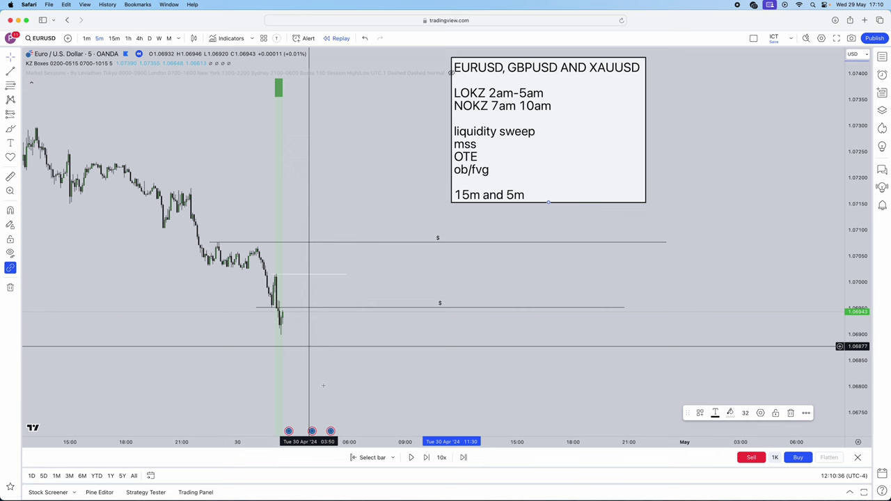
Advance the replay bar by bar until a candle breaks above the white structure line.
click(425, 458)
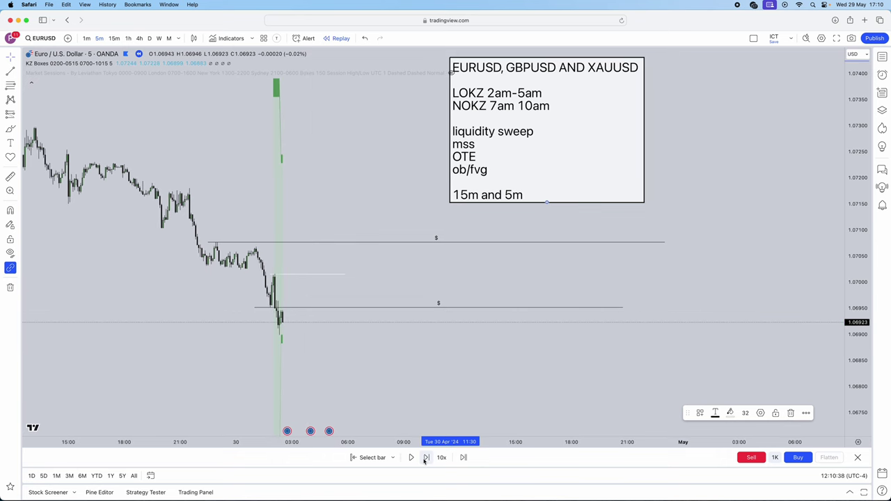
click(425, 458)
click(426, 458)
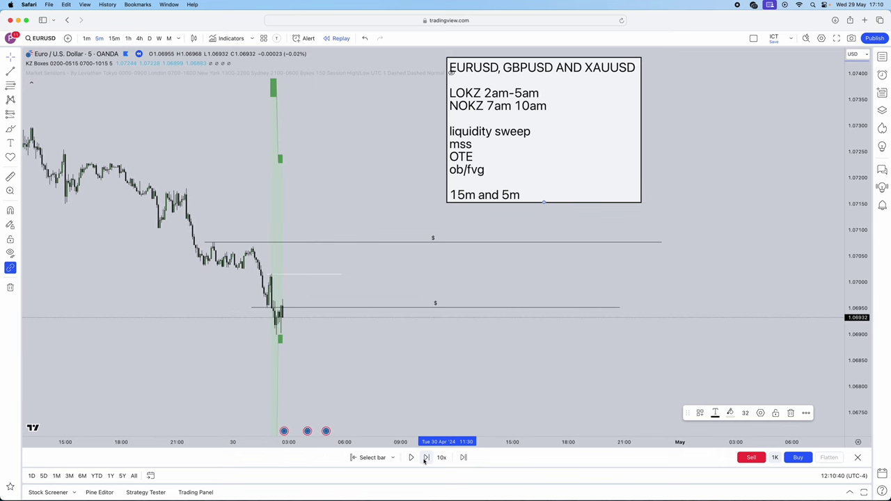
click(425, 458)
drag(312, 320, 331, 328)
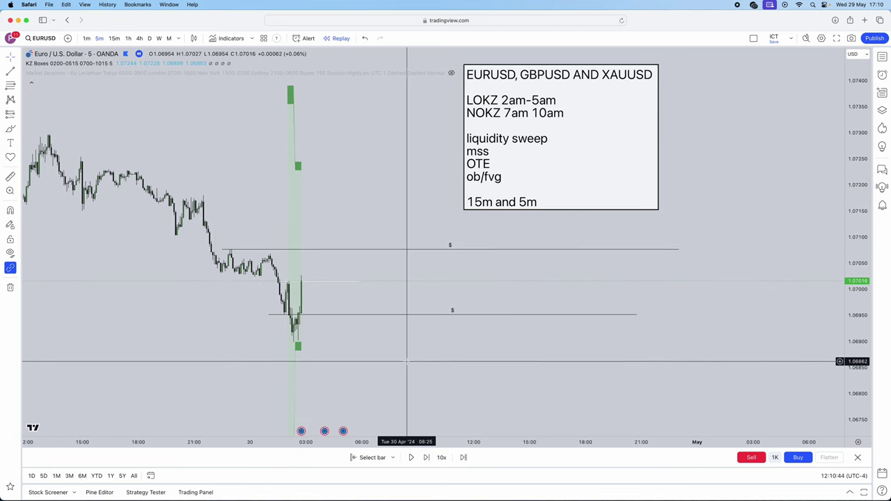
drag(407, 361, 411, 360)
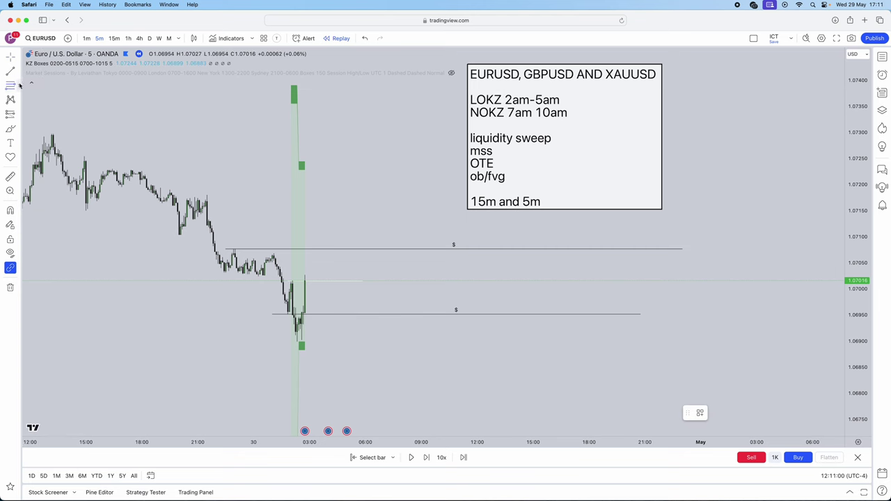
Draw a sample Fib Retracement from about 1.06871 to 1.07243 to review its level settings, and delete it.
click(19, 84)
click(59, 96)
click(154, 356)
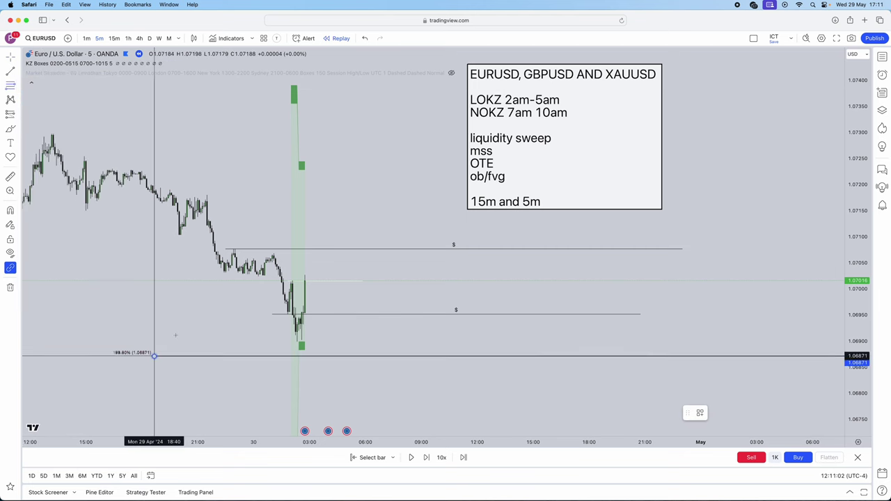
click(208, 162)
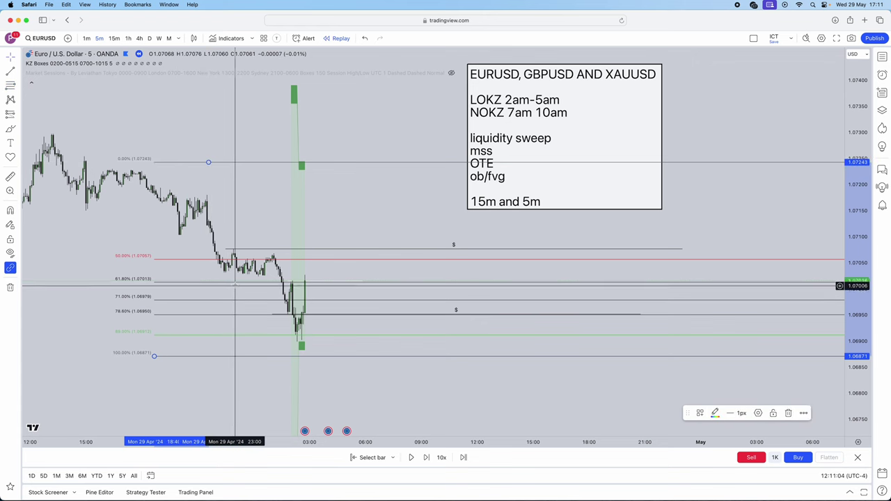
double_click(297, 337)
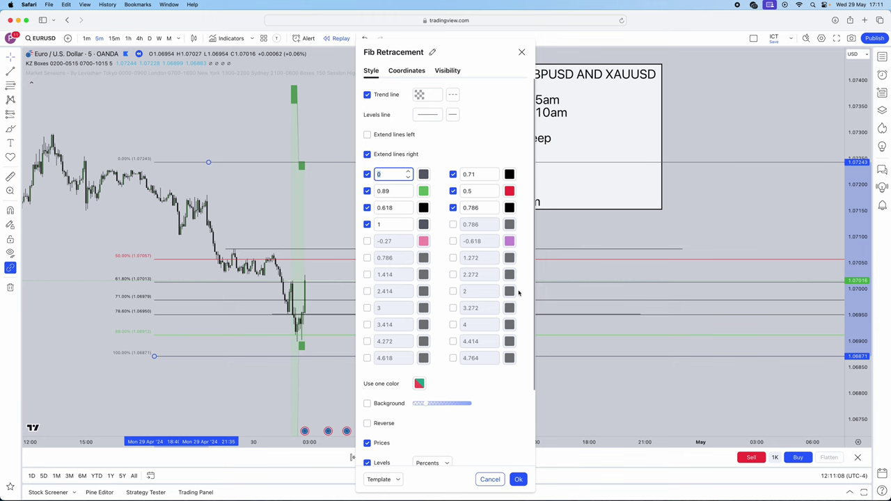
click(516, 480)
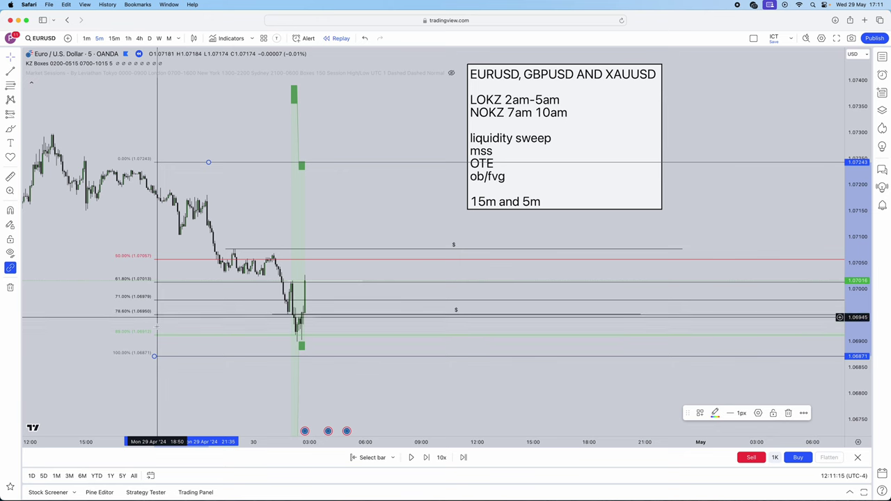
key(Delete)
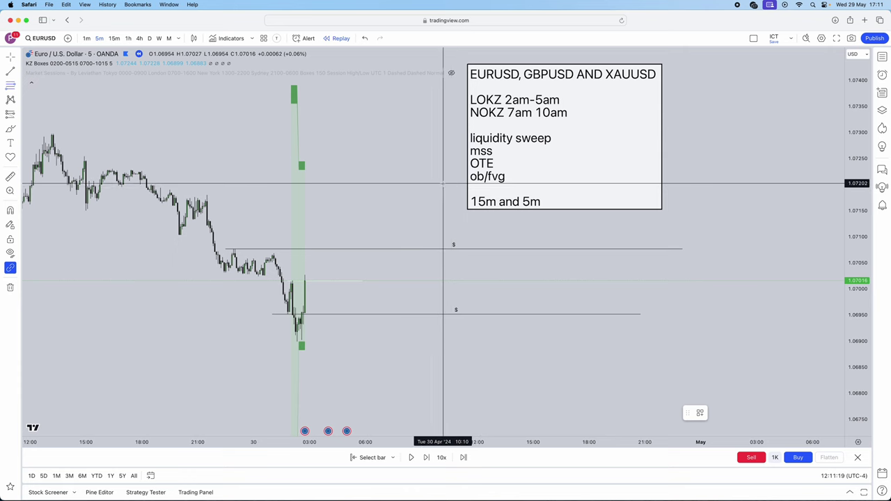
Draw a Fib Retracement from the sweep low at about 1.06900 up to the latest swing high at about 1.07026.
click(300, 341)
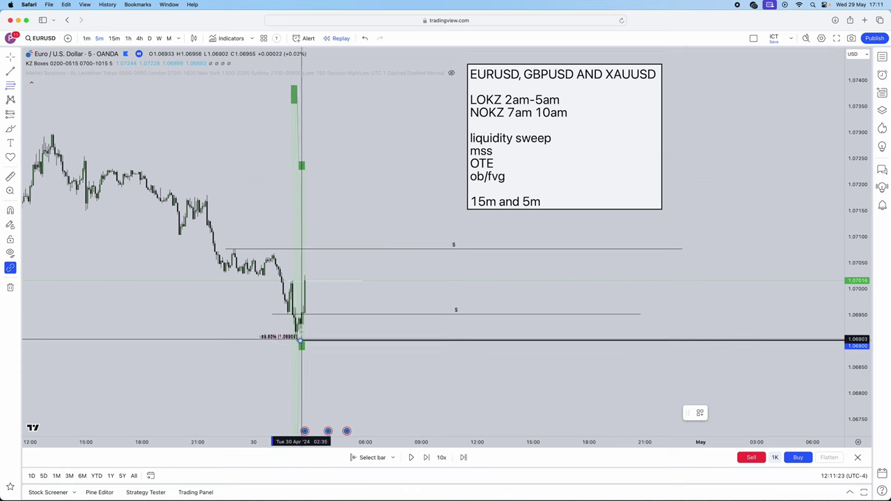
click(305, 275)
click(324, 264)
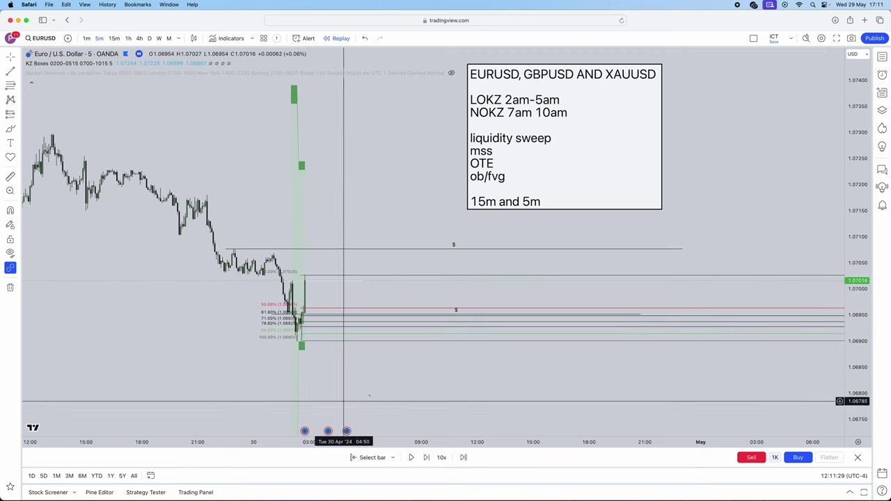
Stretch the price scale slightly and reposition the strategy note in the clear area above the upper liquidity line.
drag(866, 386, 865, 372)
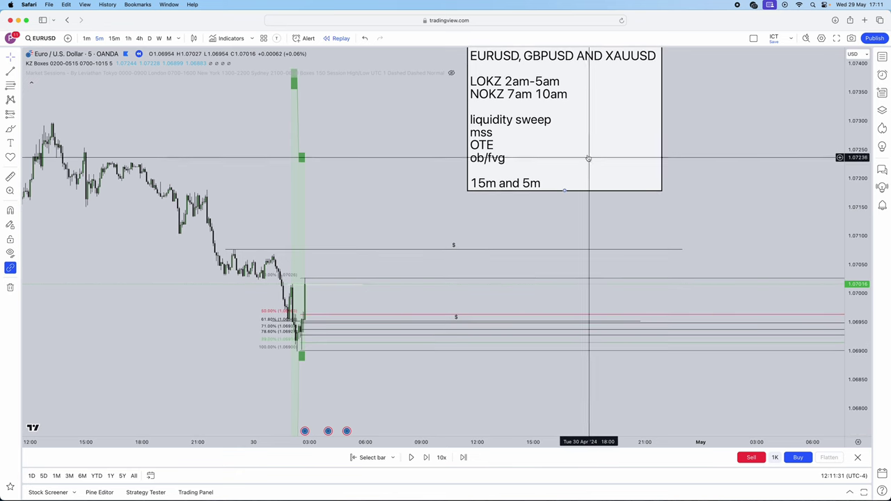
drag(582, 145, 591, 163)
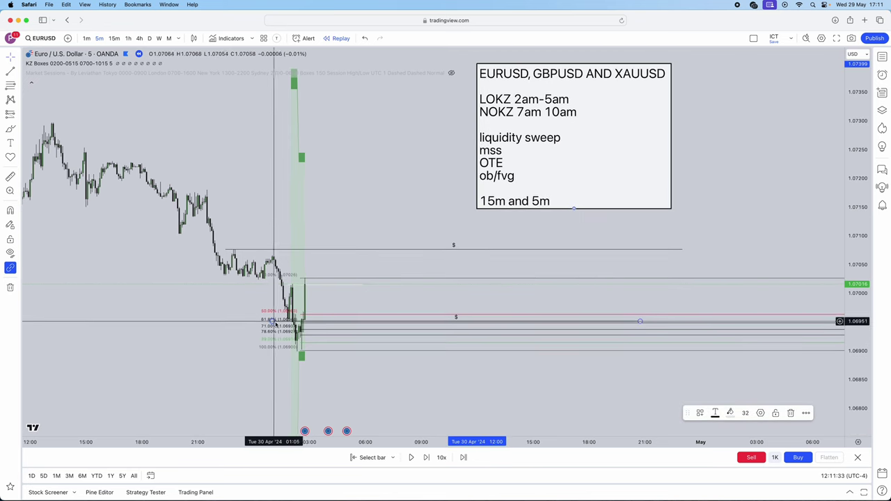
click(279, 332)
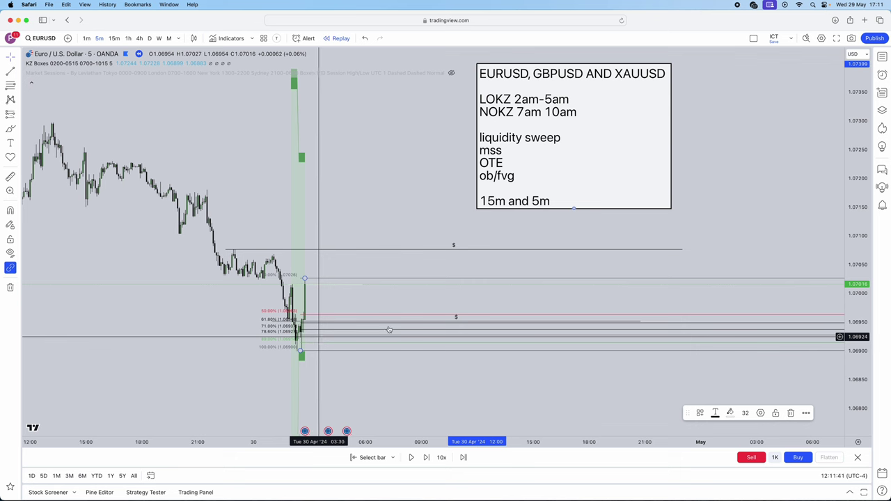
Advance the replay one bar and raise the upper end of the Fib Retracement to the new high at about 1.07047.
click(507, 366)
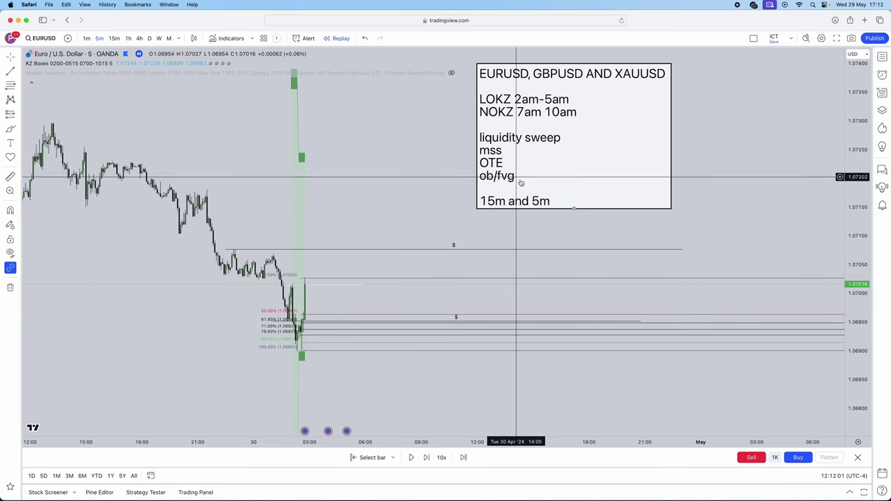
drag(850, 380, 855, 337)
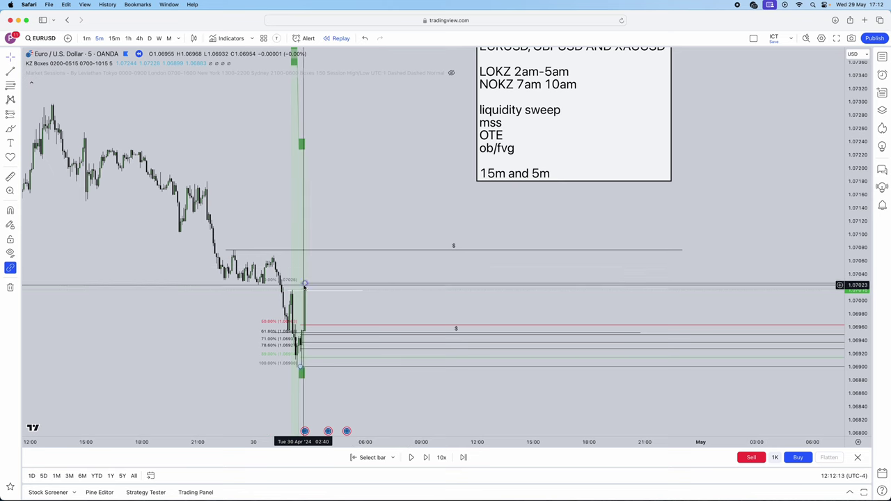
click(425, 458)
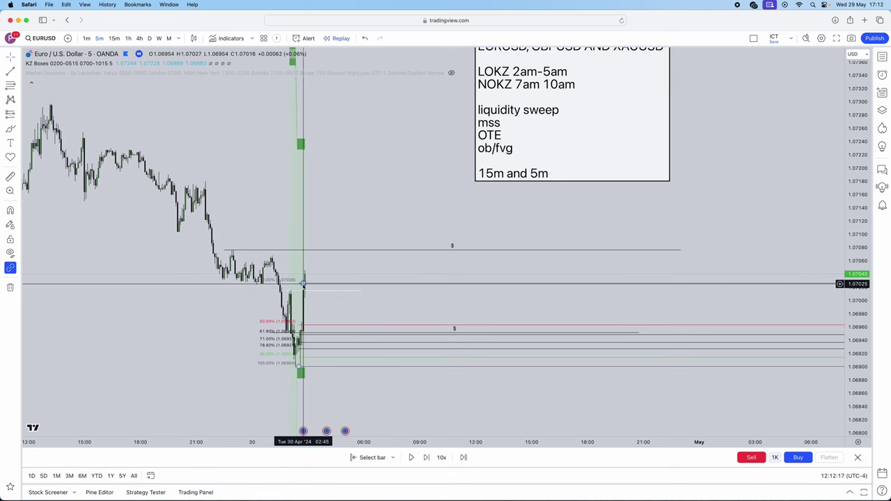
drag(301, 284, 305, 271)
Advance the replay bar by bar and raise the upper end of the Fib Retracement to the swing high at about 1.07100.
click(424, 457)
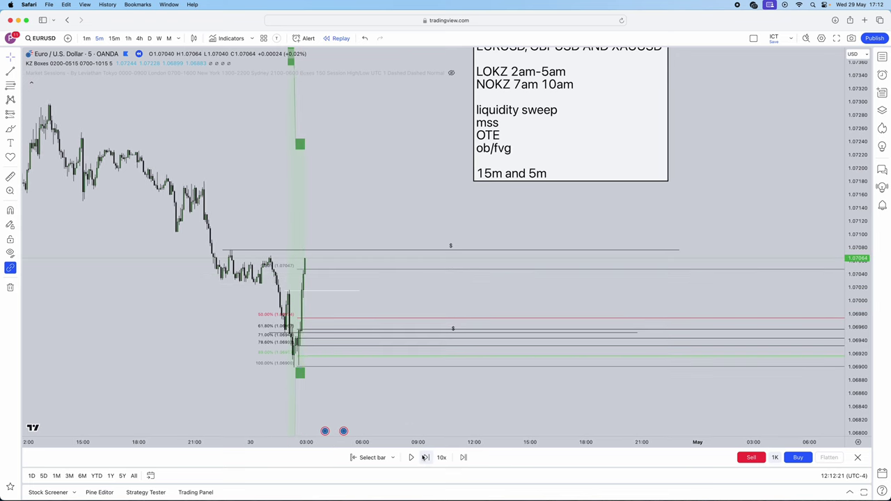
click(423, 458)
click(424, 458)
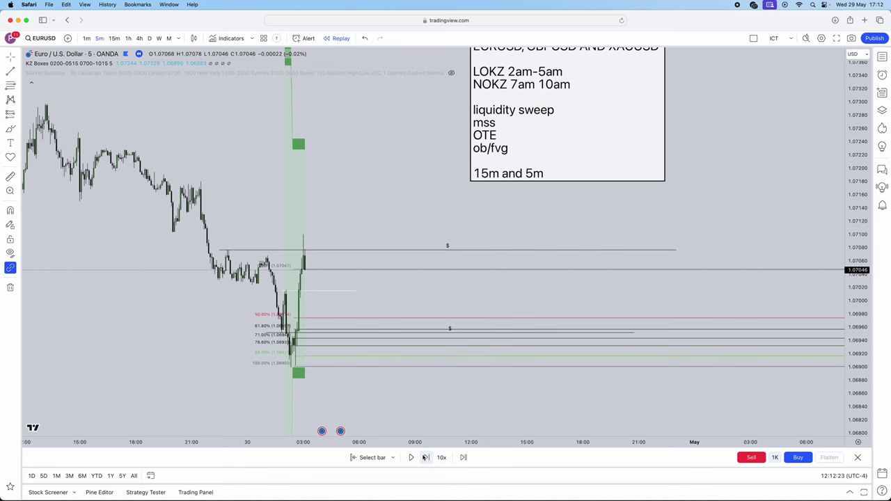
click(424, 457)
click(424, 458)
click(424, 457)
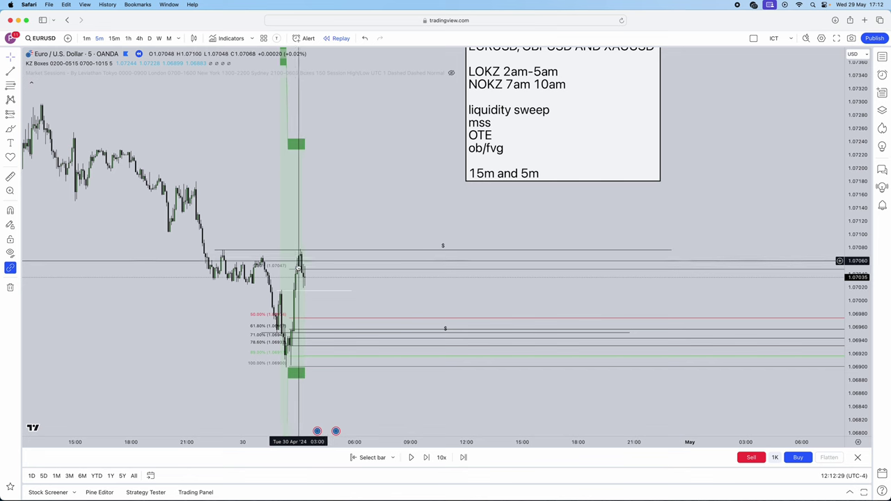
drag(293, 269, 298, 235)
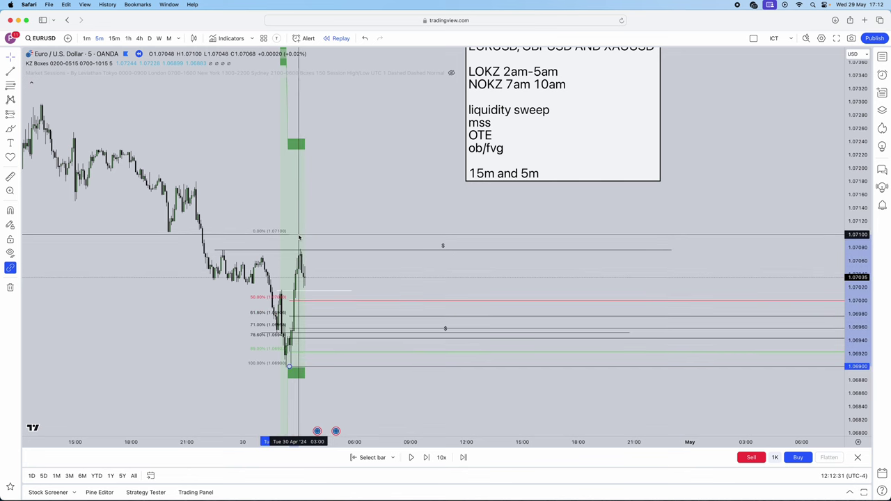
click(314, 201)
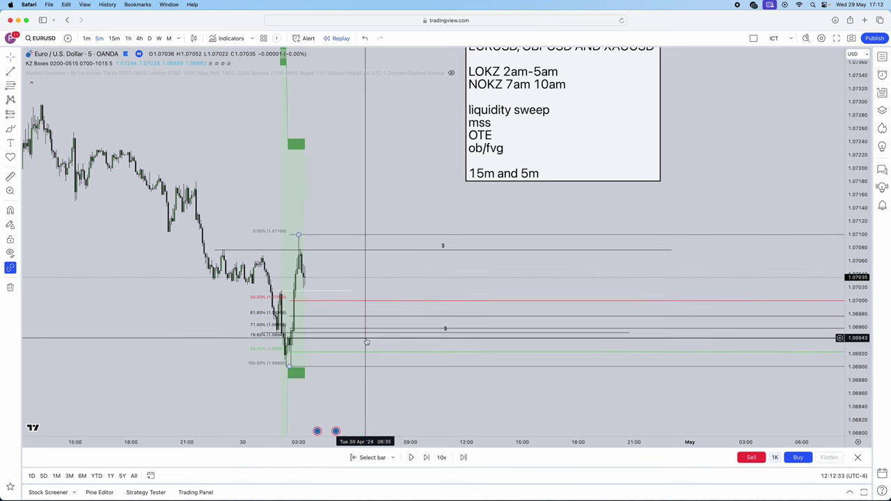
Advance the replay several more bars, to about 03:50 on 30 April.
click(424, 457)
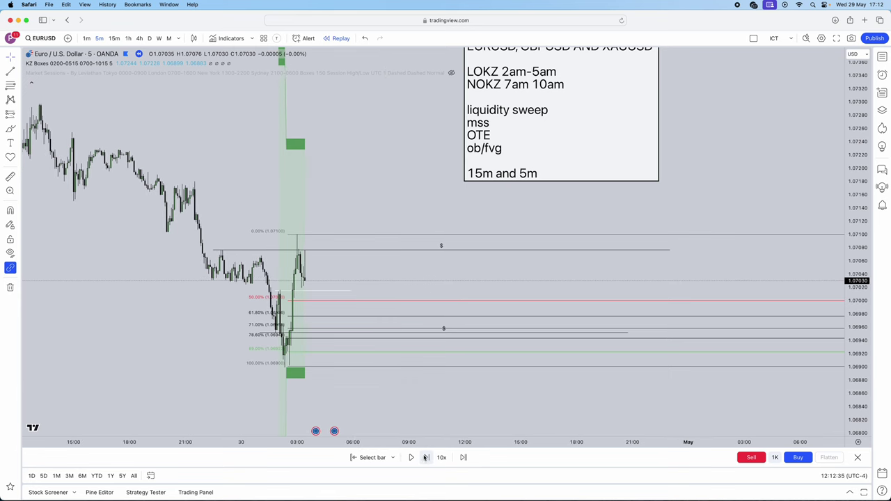
click(426, 458)
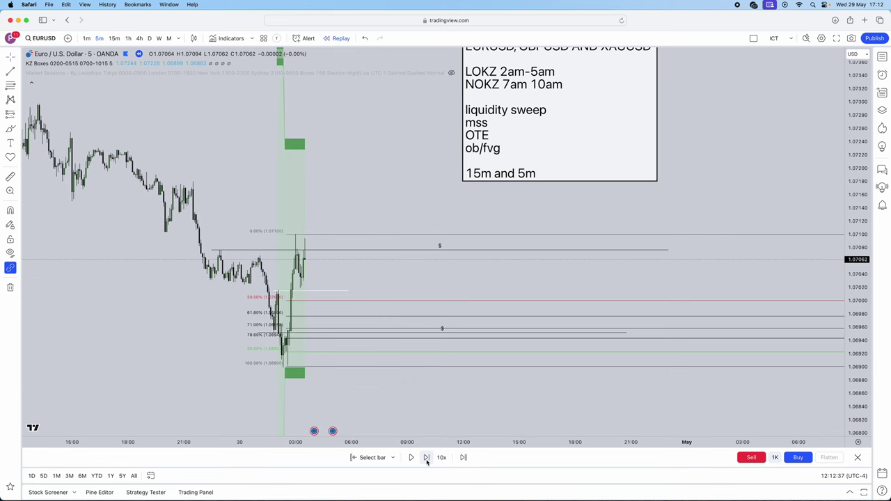
click(426, 458)
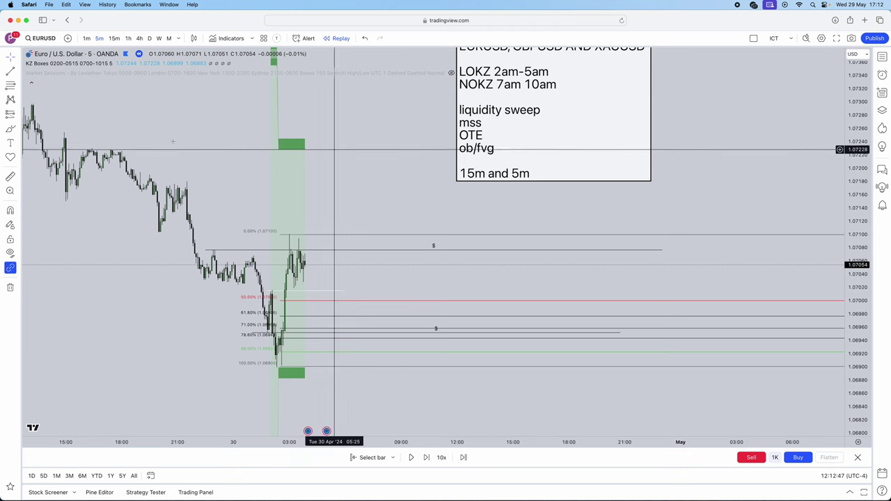
Draw a rectangle over the 02:40 candle's range, about 1.06967 to 1.06931, and extend it forward in time to about 10:50.
click(18, 126)
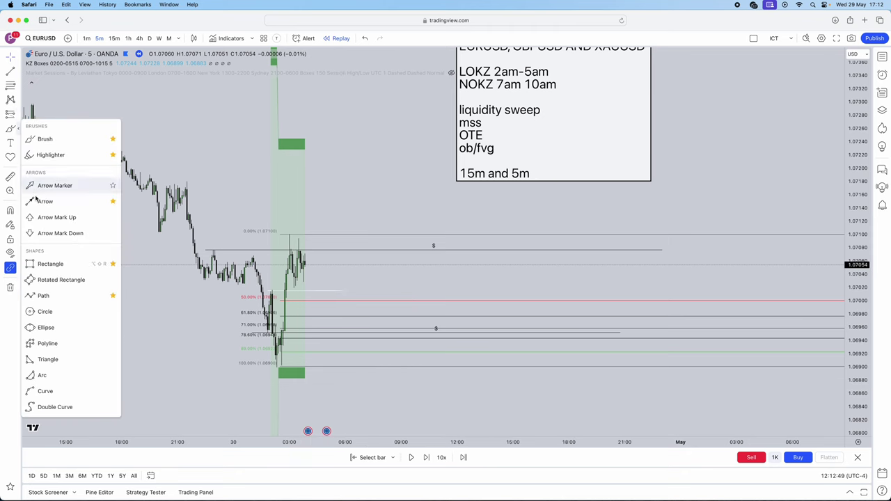
click(50, 263)
scroll(258, 327, right, 5)
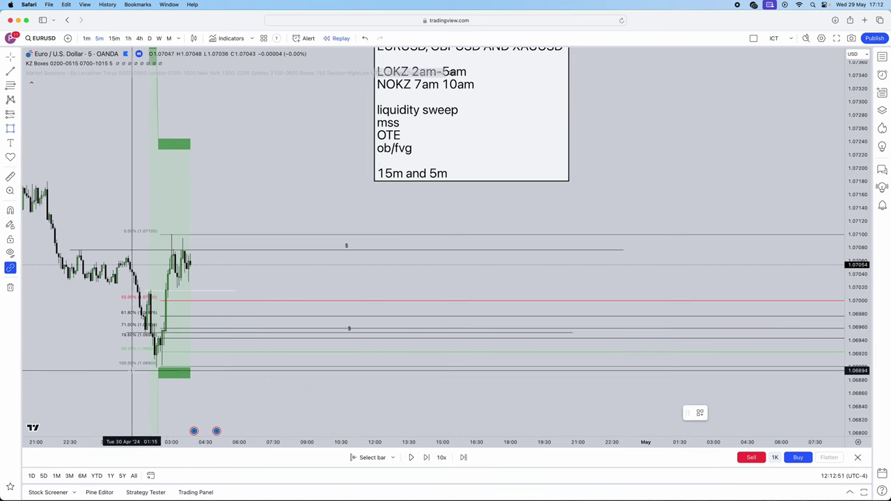
scroll(278, 320, up, 3)
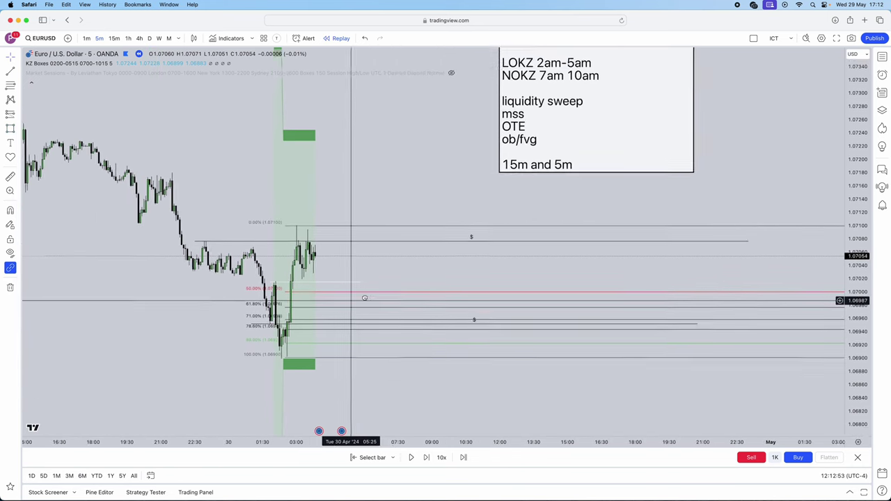
scroll(318, 324, up, 4)
drag(281, 387, 601, 370)
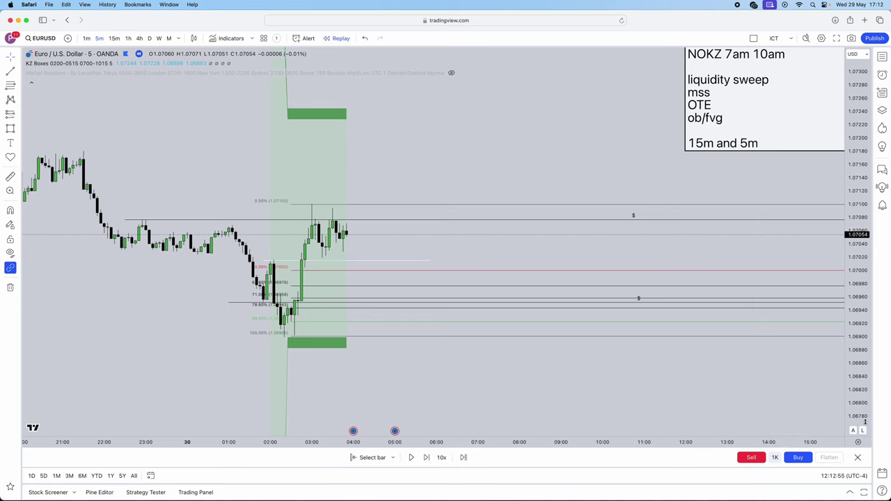
drag(854, 418, 853, 314)
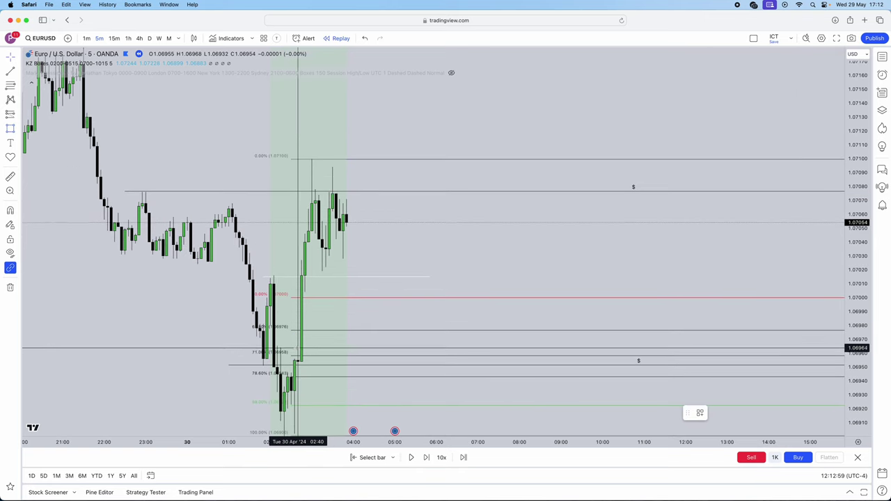
mouse_move(298, 344)
mouse_down()
mouse_move(370, 386)
mouse_move(463, 390)
mouse_move(497, 368)
mouse_up()
click(465, 392)
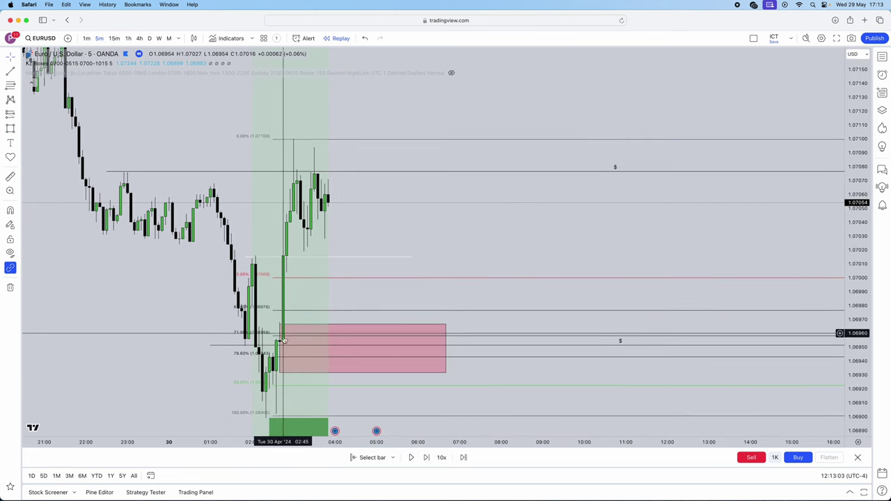
drag(446, 349, 619, 348)
Advance the replay bar by bar until price retraces into the rectangle at the Fib levels.
drag(670, 241, 632, 189)
drag(855, 151, 855, 179)
scroll(626, 195, down, 5)
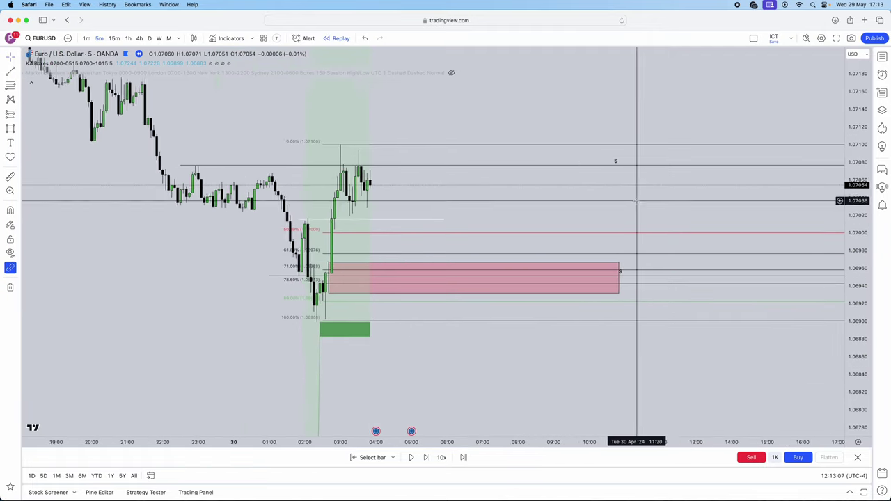
drag(607, 172, 589, 213)
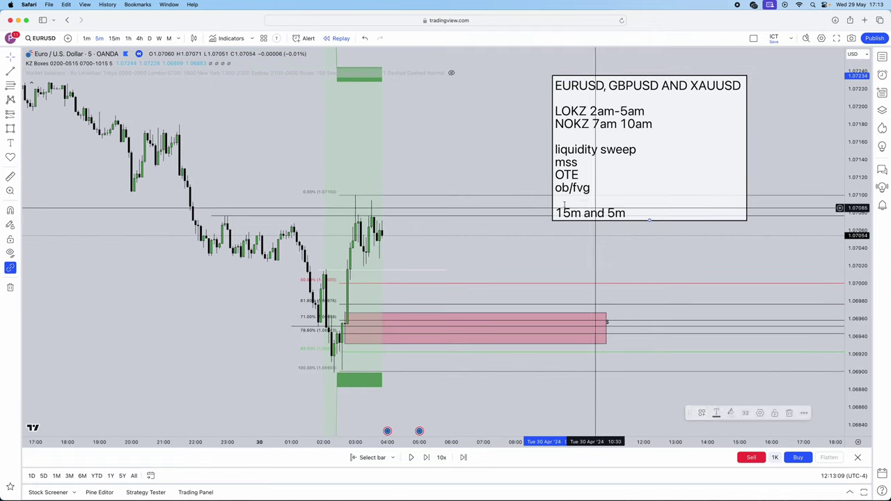
click(424, 457)
click(423, 457)
click(424, 458)
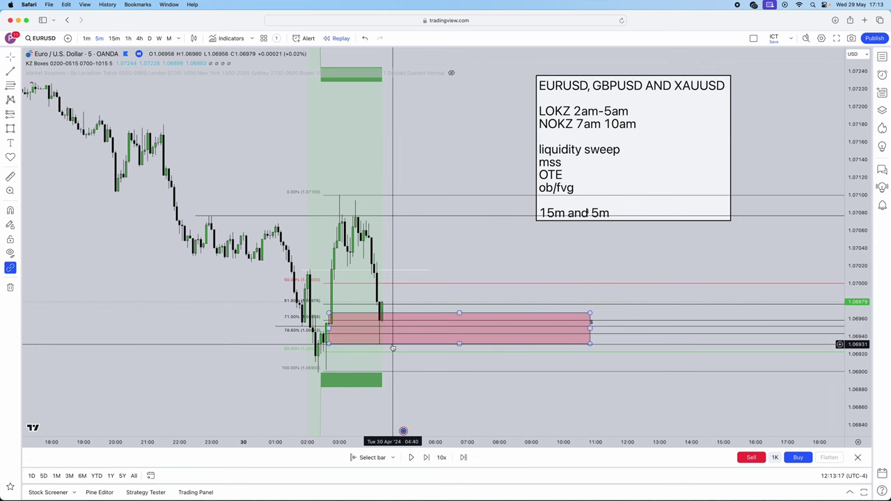
Place a Long Position with its entry at about 1.06951 on the 04:15 candle and narrow it to end at about 07:10.
click(392, 347)
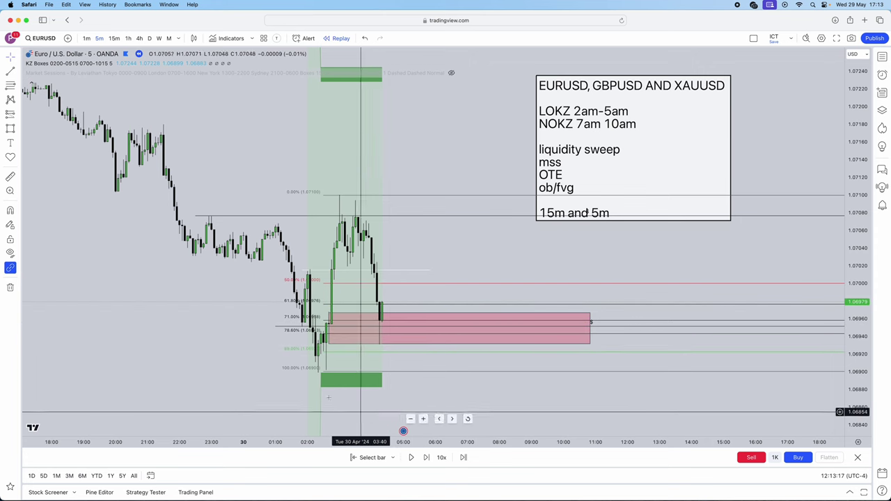
click(18, 113)
click(47, 124)
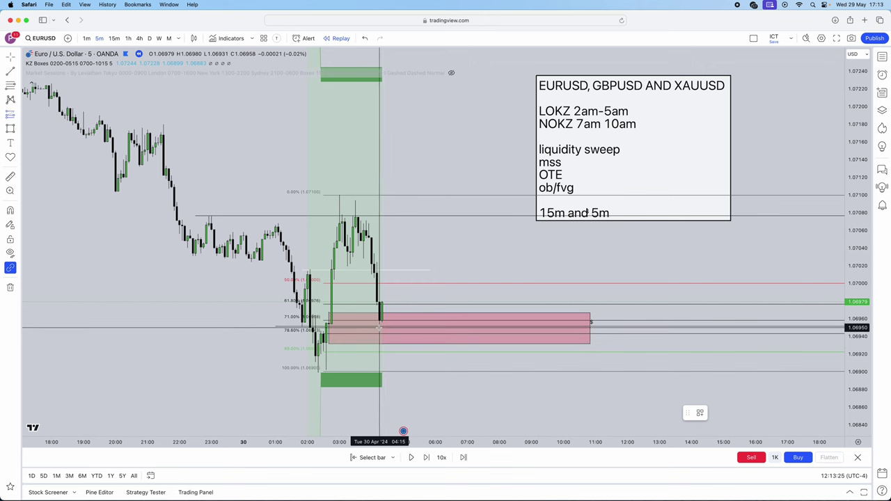
click(380, 326)
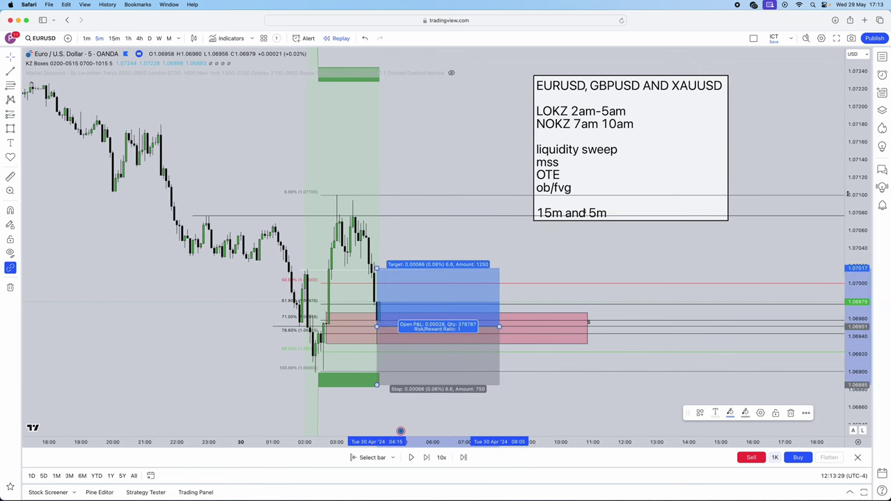
drag(858, 180, 857, 278)
scroll(550, 352, down, 3)
drag(527, 365, 419, 362)
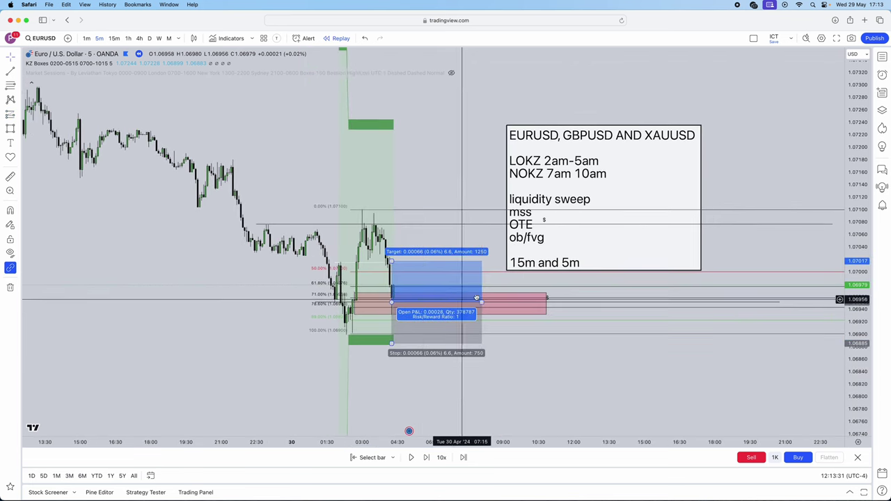
drag(480, 302, 460, 302)
drag(471, 356, 446, 336)
drag(440, 377, 407, 387)
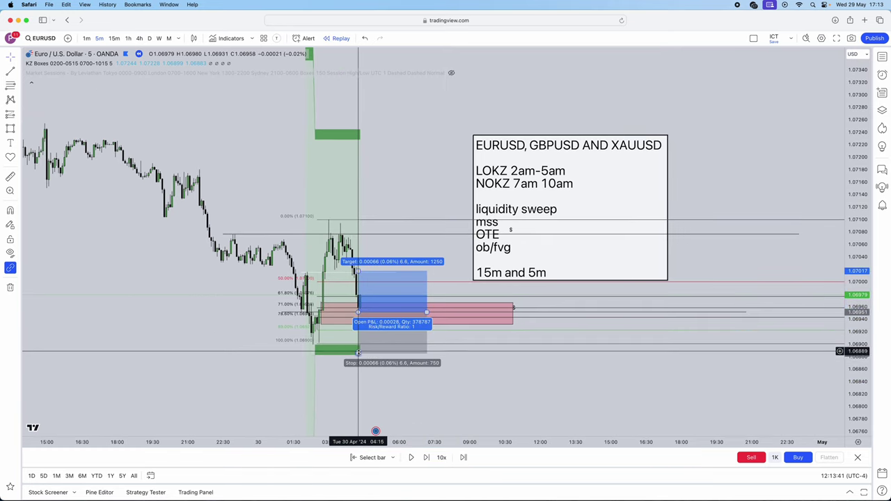
Set the Long Position's stop to about 1.06899 at the sweep low and its target to about 1.07099 at the swing high.
drag(358, 353, 358, 342)
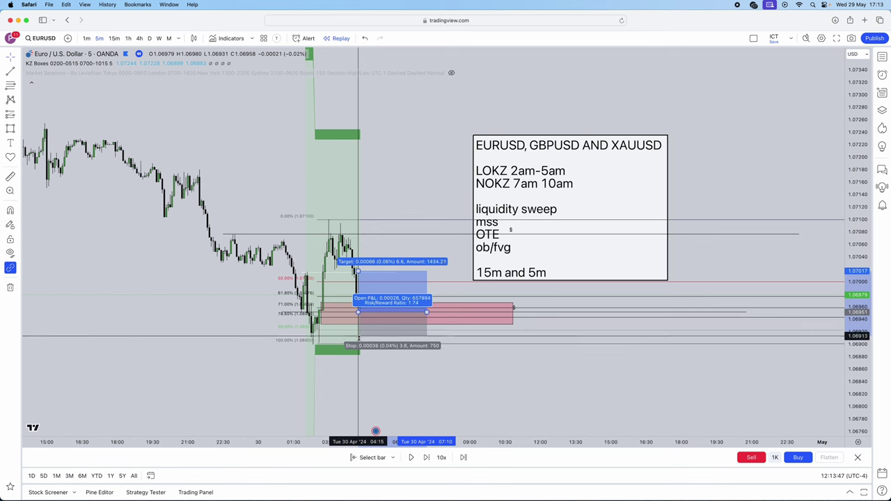
click(379, 359)
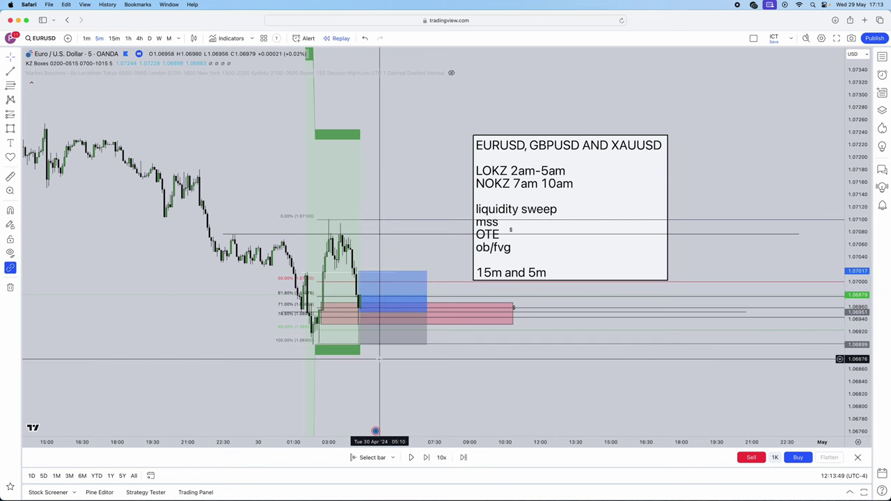
drag(358, 344, 360, 344)
click(418, 352)
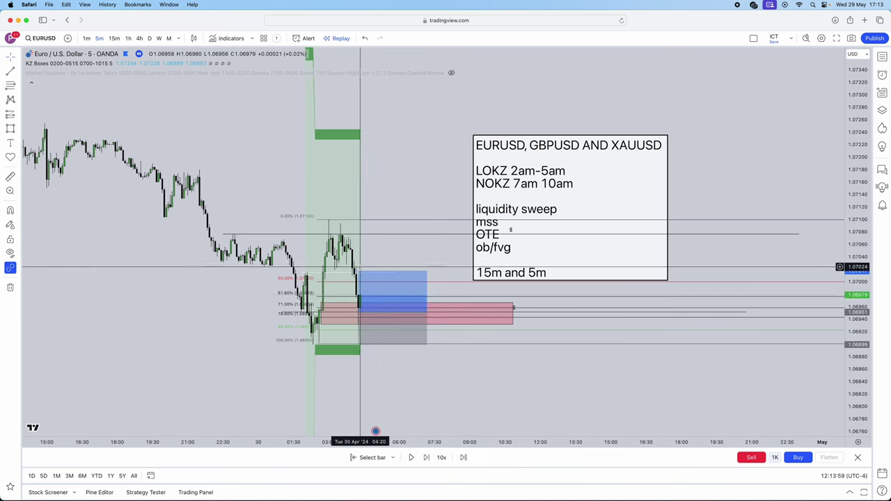
click(360, 272)
drag(360, 271, 358, 220)
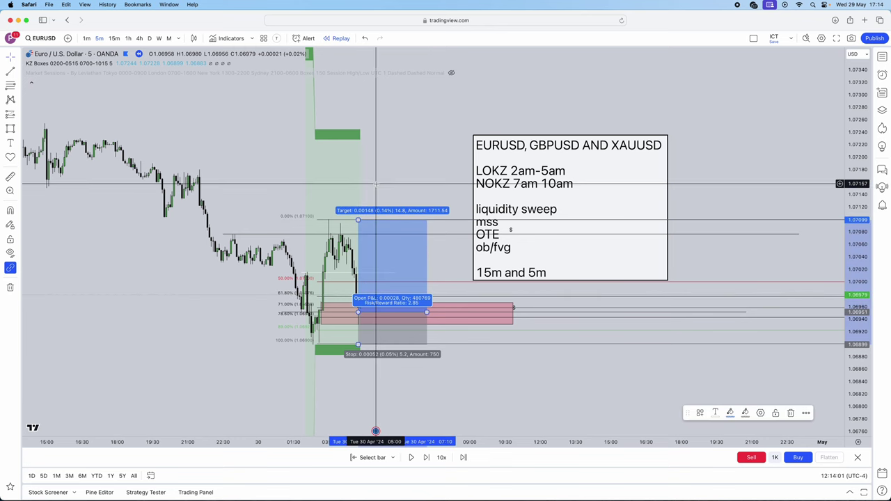
Play the replay forward and pause it once price has run past the Long Position's target.
drag(412, 174, 385, 185)
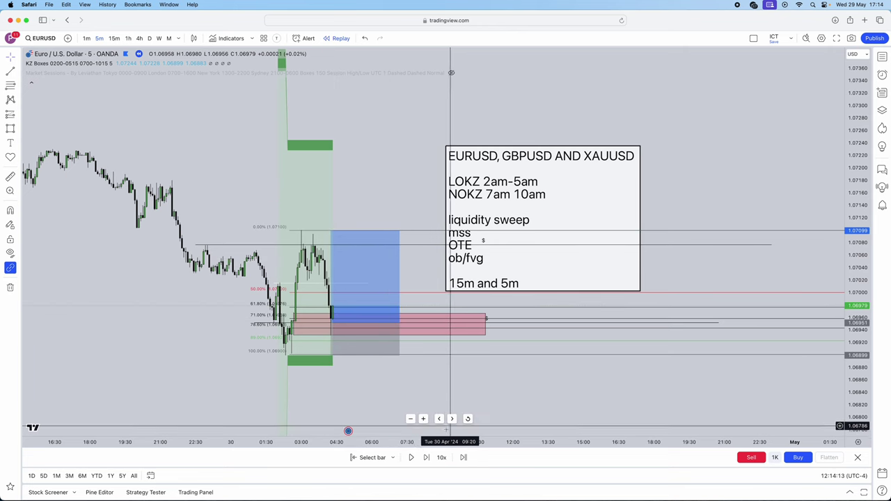
click(411, 457)
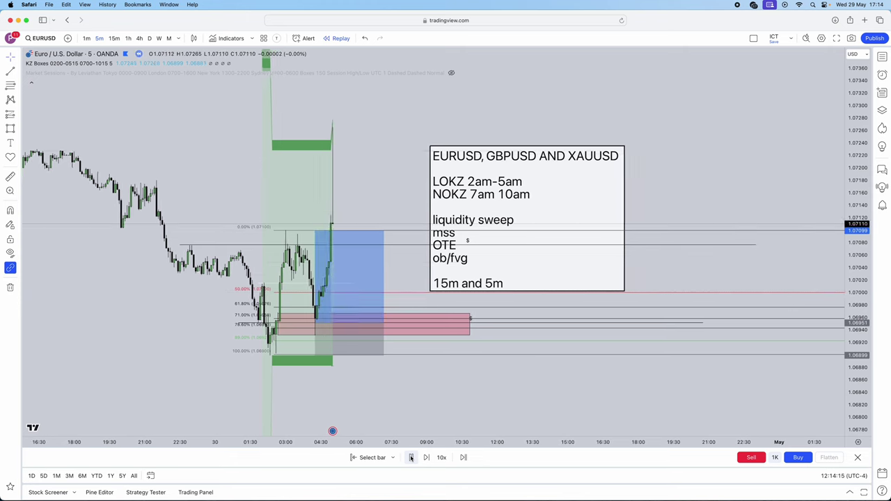
click(411, 457)
scroll(434, 375, left, 2)
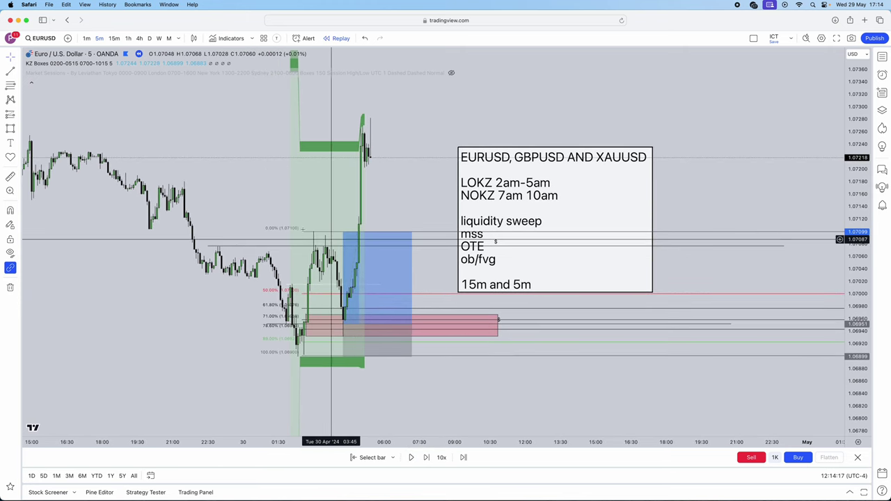
Adjust the Long Position's target to 1.07101 and move the strategy note up, clear of the upper liquidity line.
mouse_move(342, 232)
mouse_down()
mouse_move(344, 186)
mouse_move(343, 233)
mouse_up()
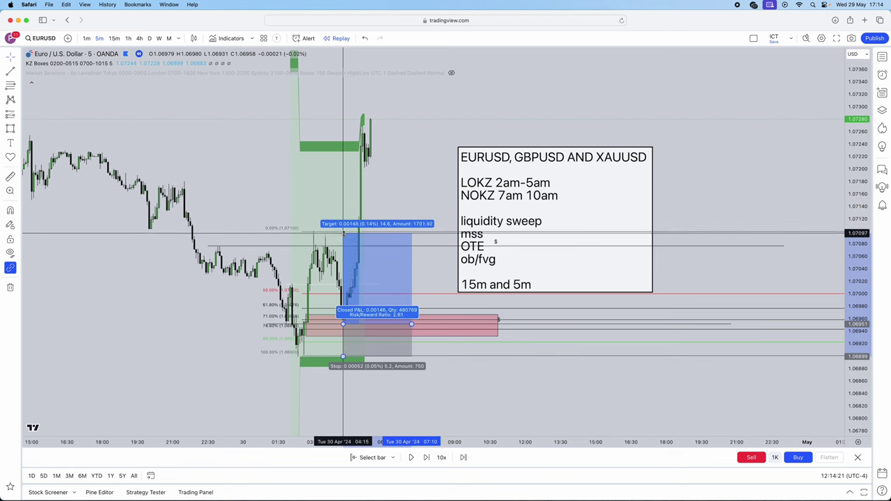
click(481, 383)
drag(563, 197, 564, 131)
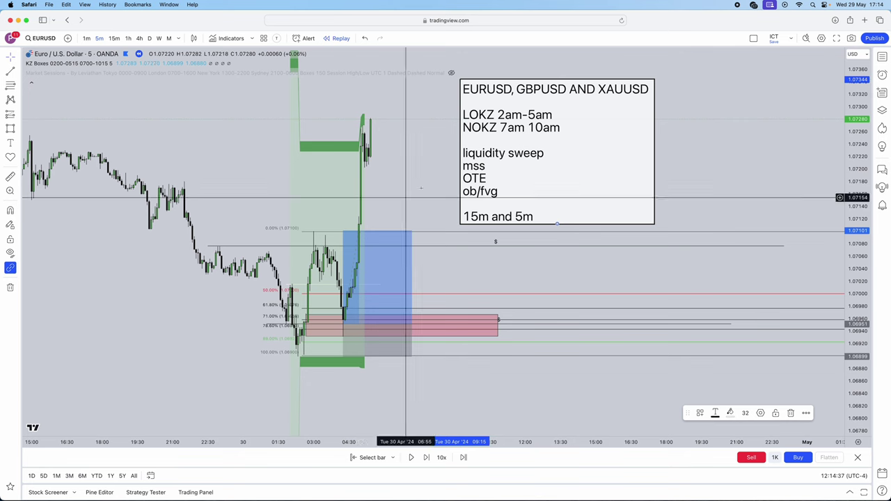
Switch to Telegram and bring the ZMN Trades channel window into view over the chart.
mouse_move(83, 64)
drag(1, 55, 604, 70)
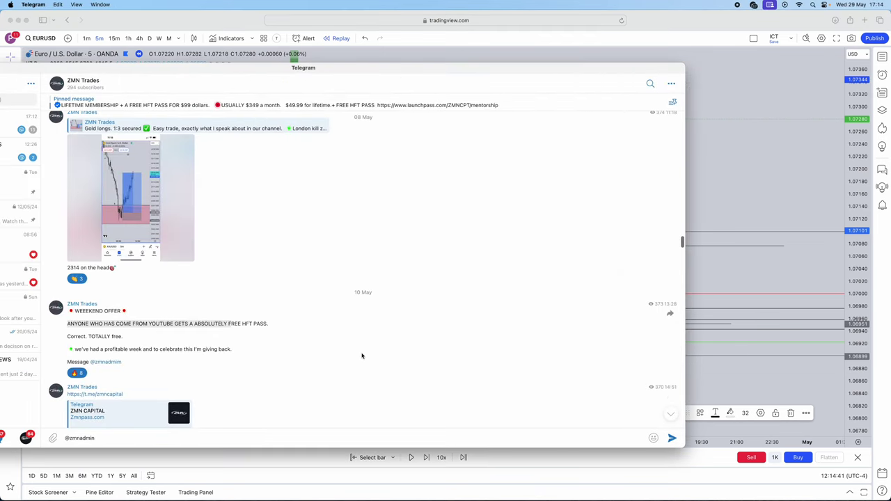
Jump from the weekend offer post to the channel's newest messages and view the mentorship chat screenshot enlarged.
scroll(302, 320, up, 1)
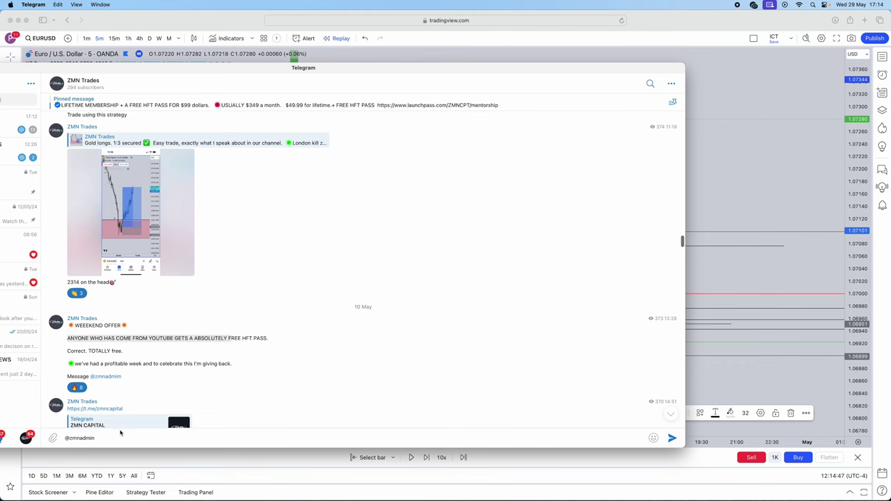
scroll(557, 253, down, 3)
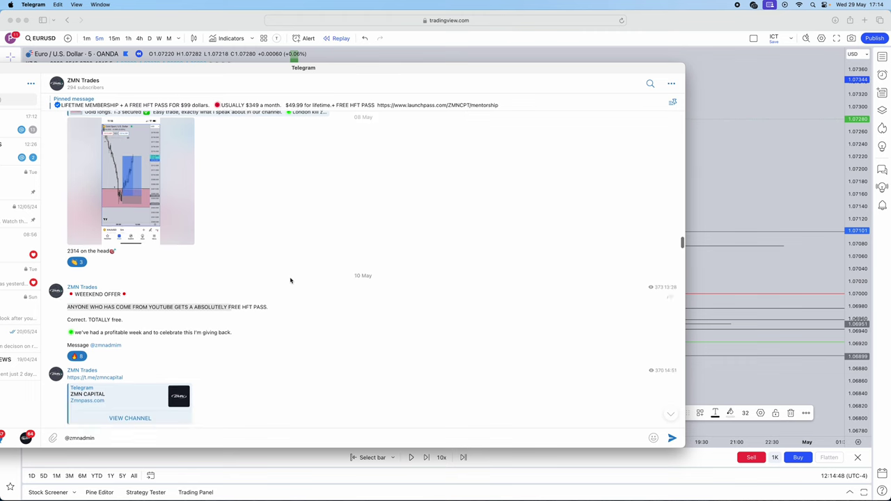
click(671, 415)
click(170, 323)
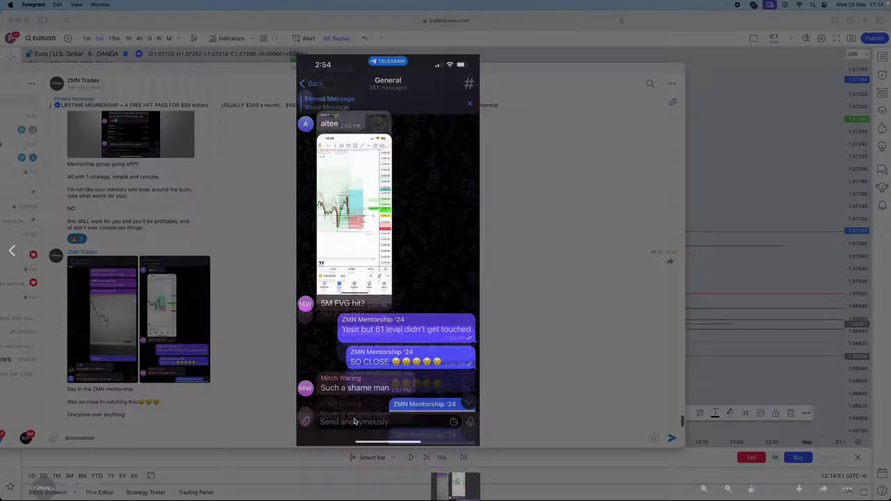
click(248, 253)
Find the forwarded "Gold 1:3" trade post from 28 May and view its chart photo enlarged.
scroll(255, 251, up, 6)
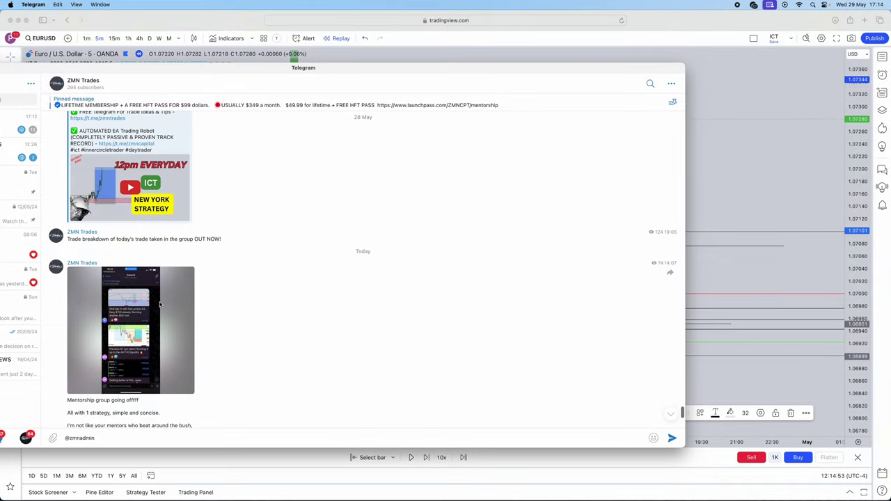
scroll(161, 304, up, 8)
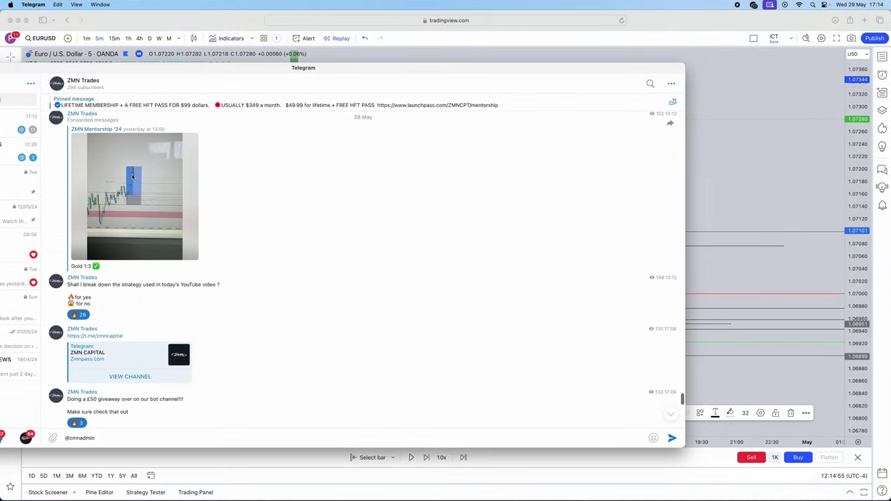
click(132, 176)
click(185, 271)
Browse the channel's posts back to 26 May, and move the Telegram window aside to uncover the EURUSD chart.
scroll(307, 263, down, 3)
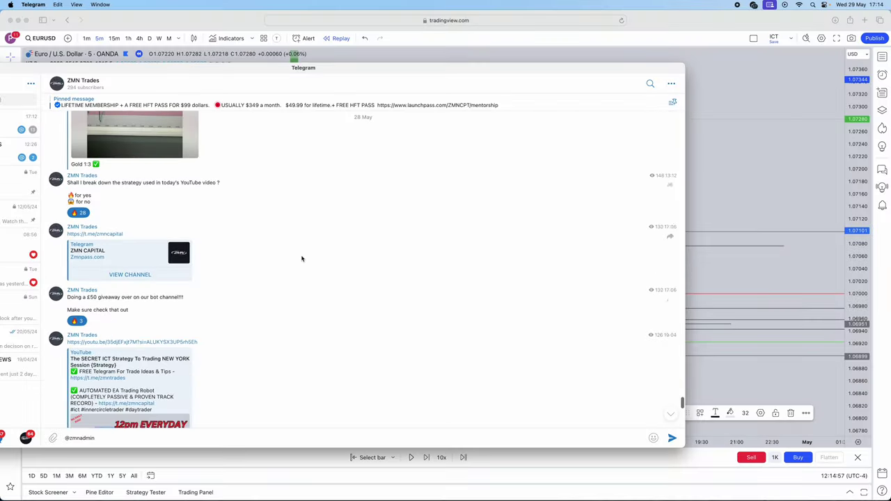
scroll(302, 259, up, 6)
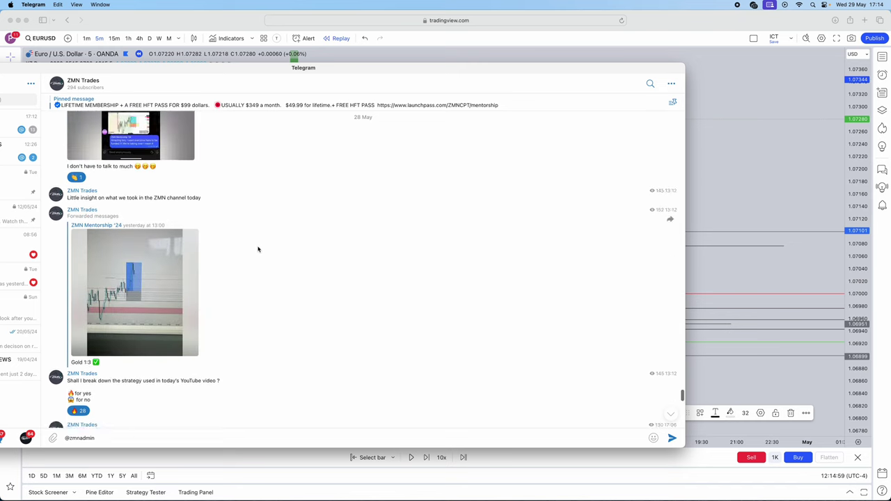
scroll(258, 249, up, 10)
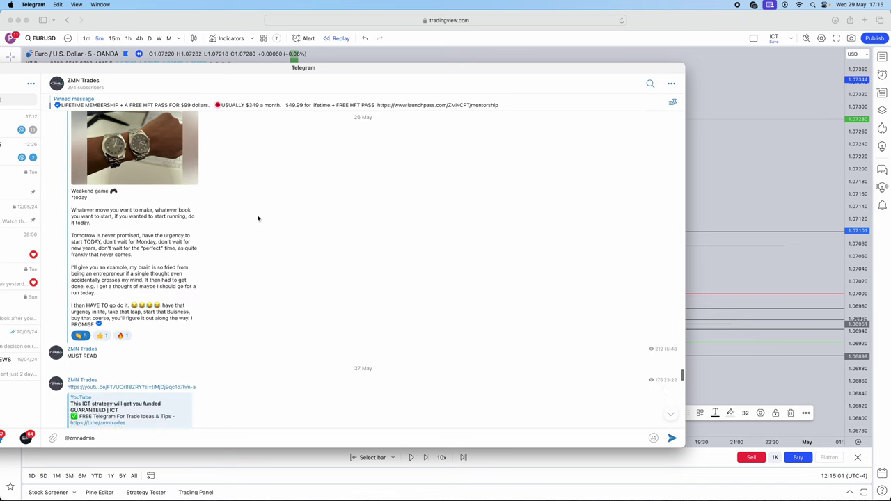
scroll(258, 218, up, 2)
drag(107, 70, 0, 44)
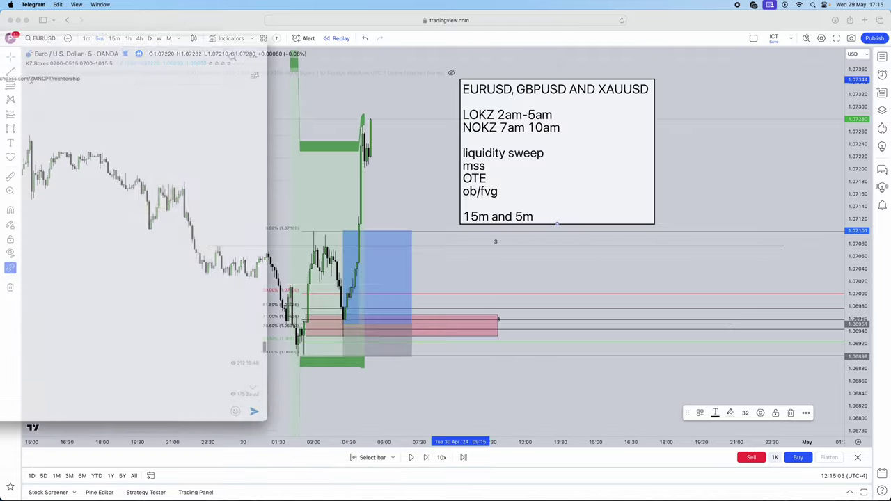